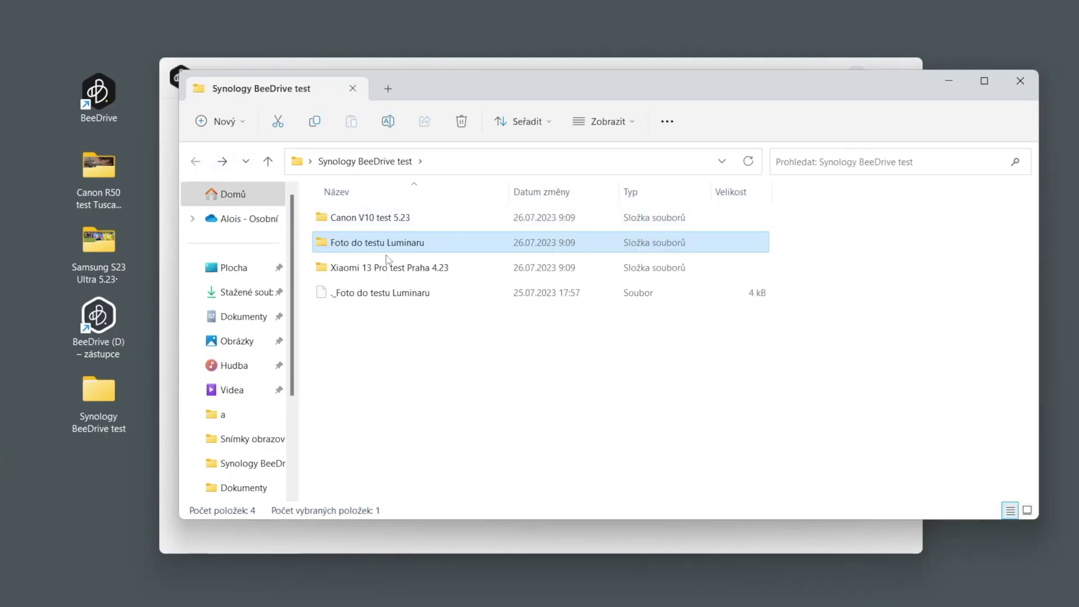
Check the Xiaomi 13 Pro test Praha 4.23 folder, close Explorer, and begin choosing backup folders.
double_click(397, 271)
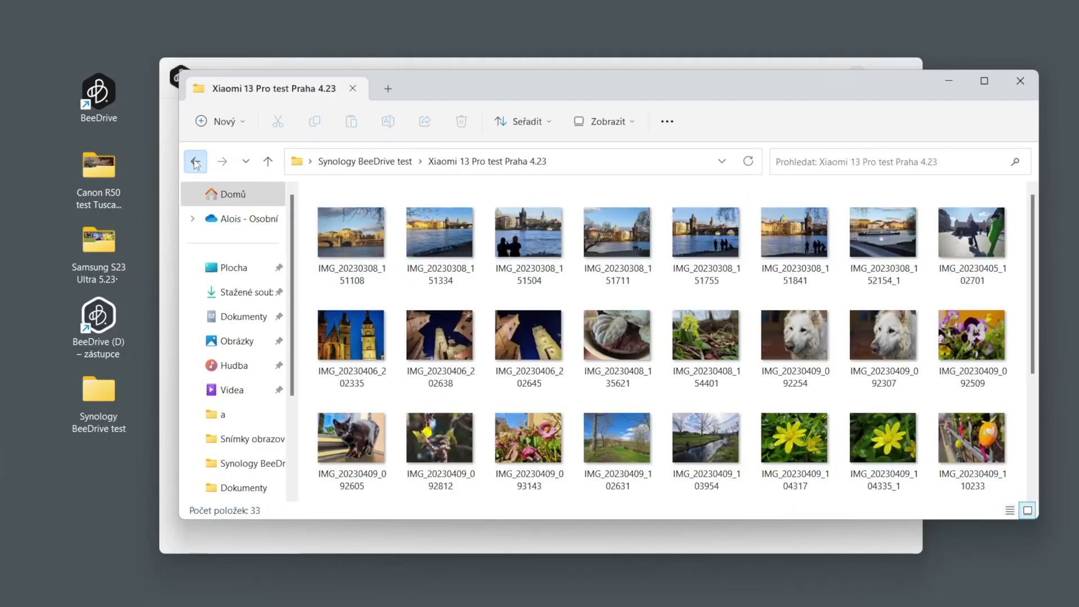
left_click(195, 162)
left_click(1019, 80)
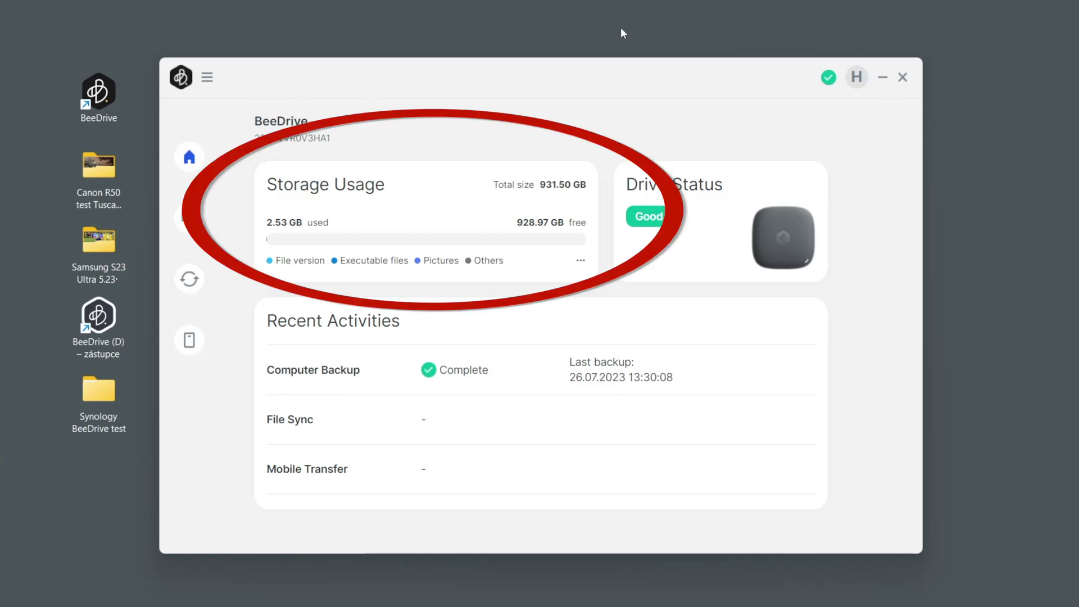
mouse_move(520, 397)
left_click(797, 427)
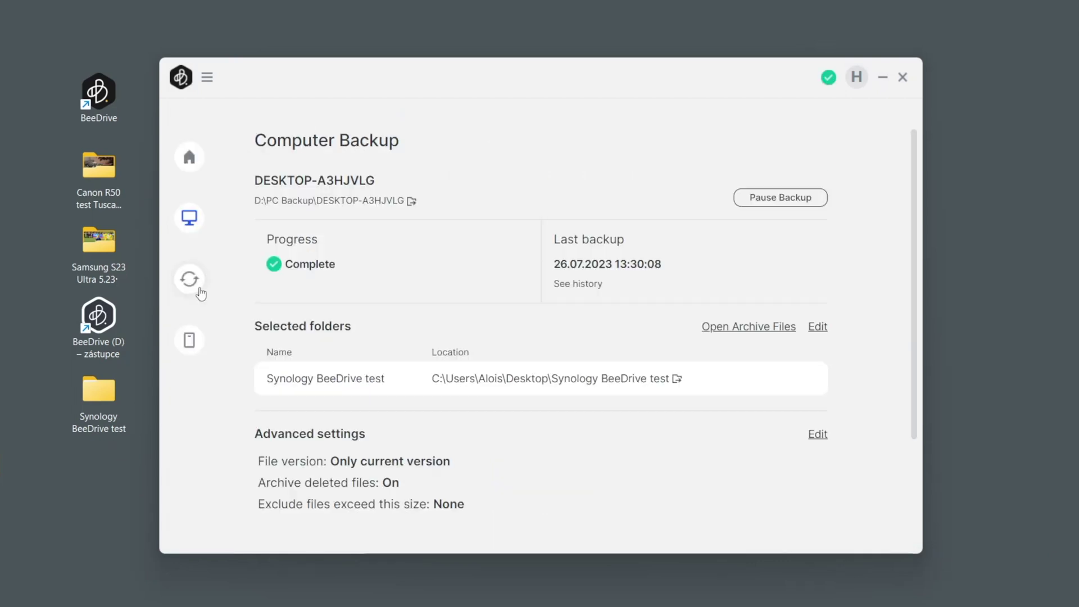
Start a custom File Sync and create a new folder inside the Alois user folder.
left_click(191, 281)
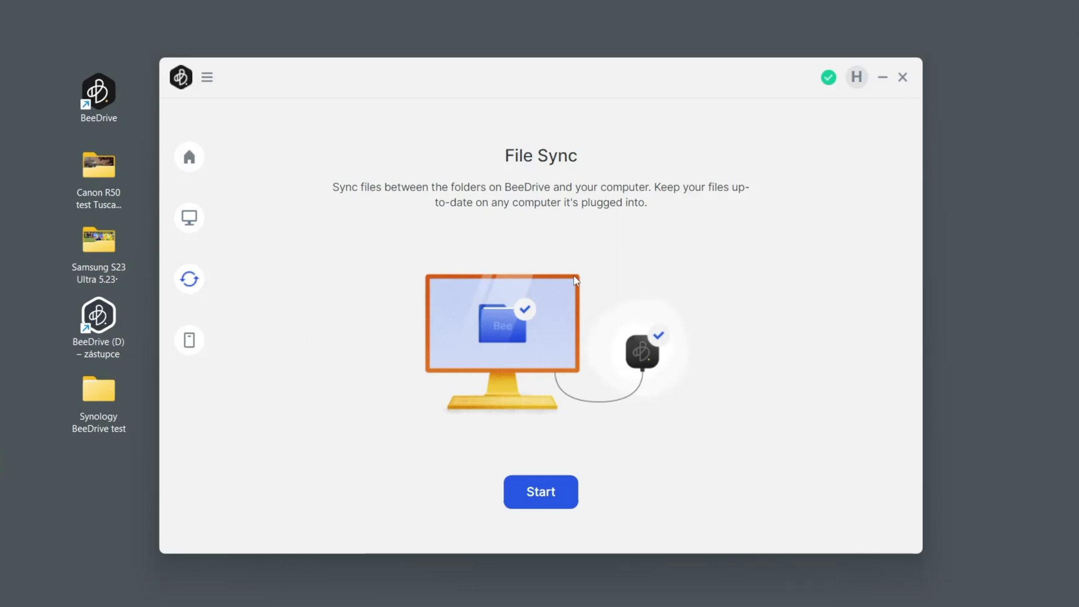
left_click(553, 500)
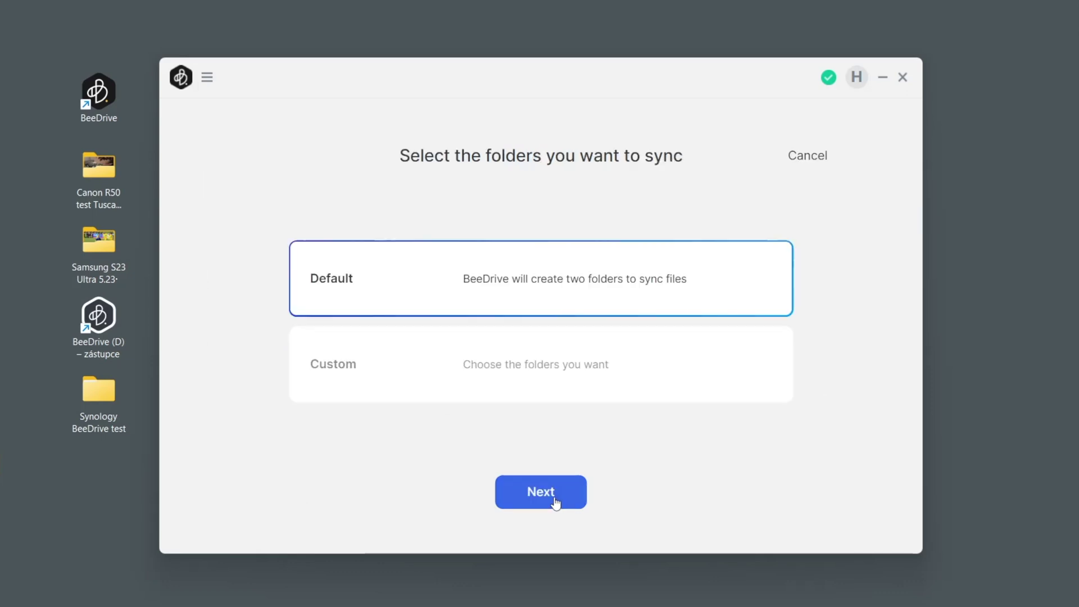
left_click(461, 396)
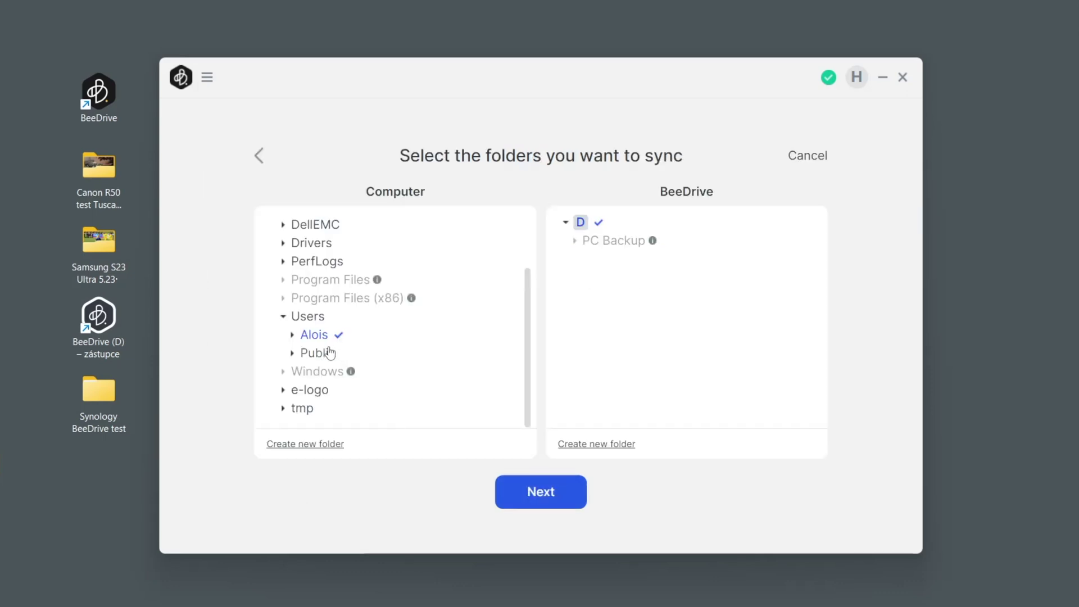
left_click(293, 336)
scroll(309, 360, "down", 3)
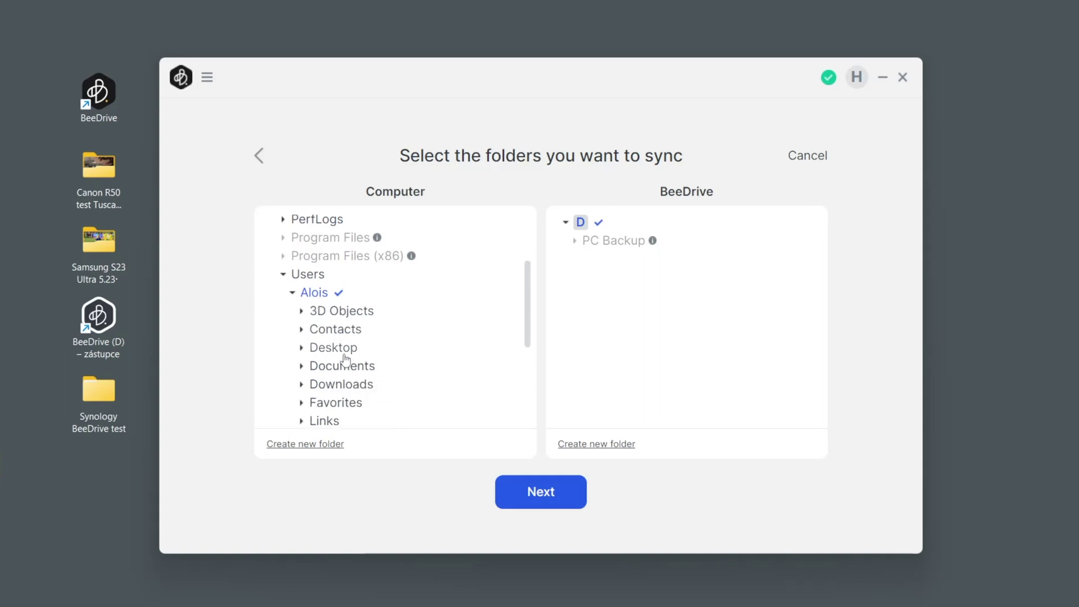
left_click(308, 445)
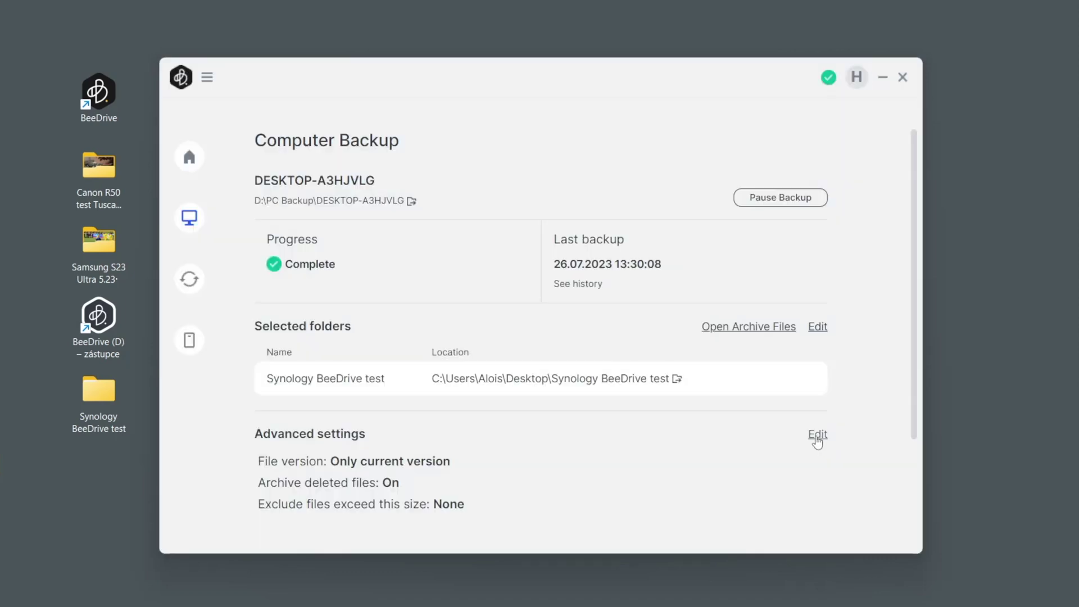
Set File version to 5 in the Computer Backup advanced settings.
left_click(816, 437)
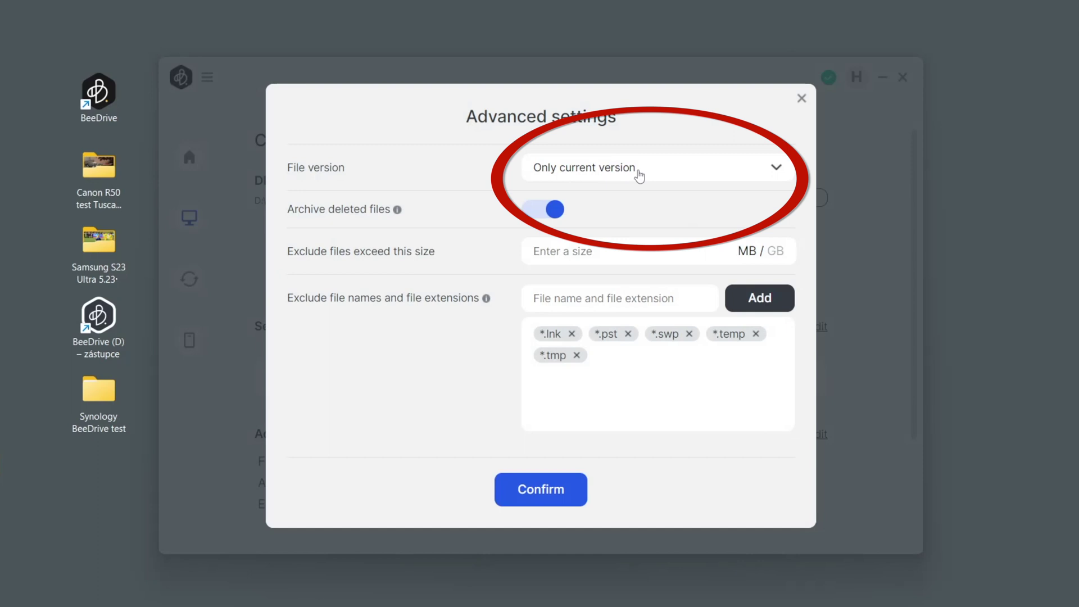
left_click(666, 179)
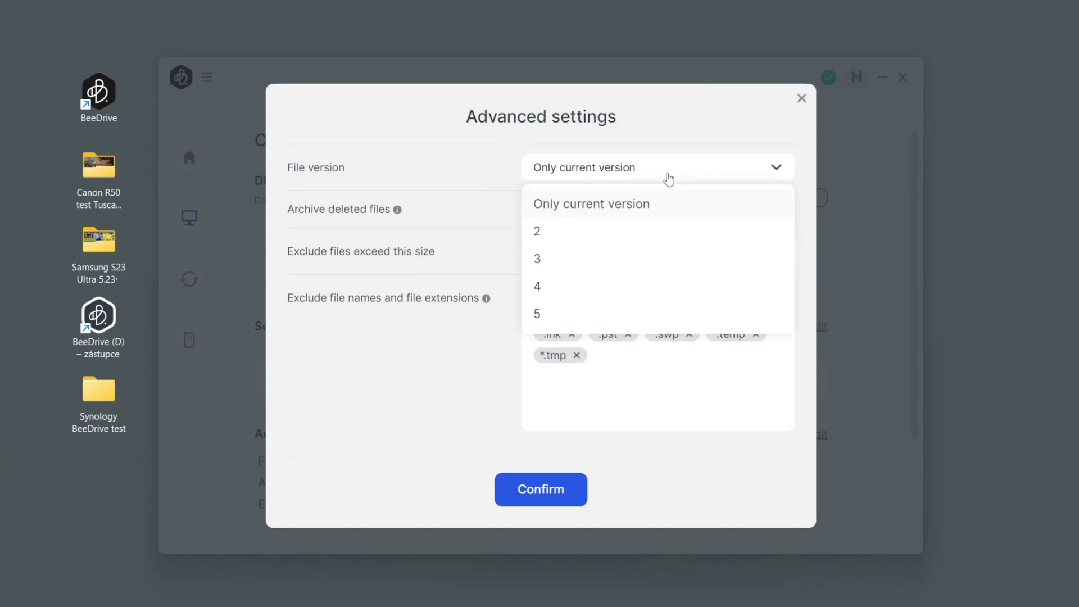
left_click(595, 318)
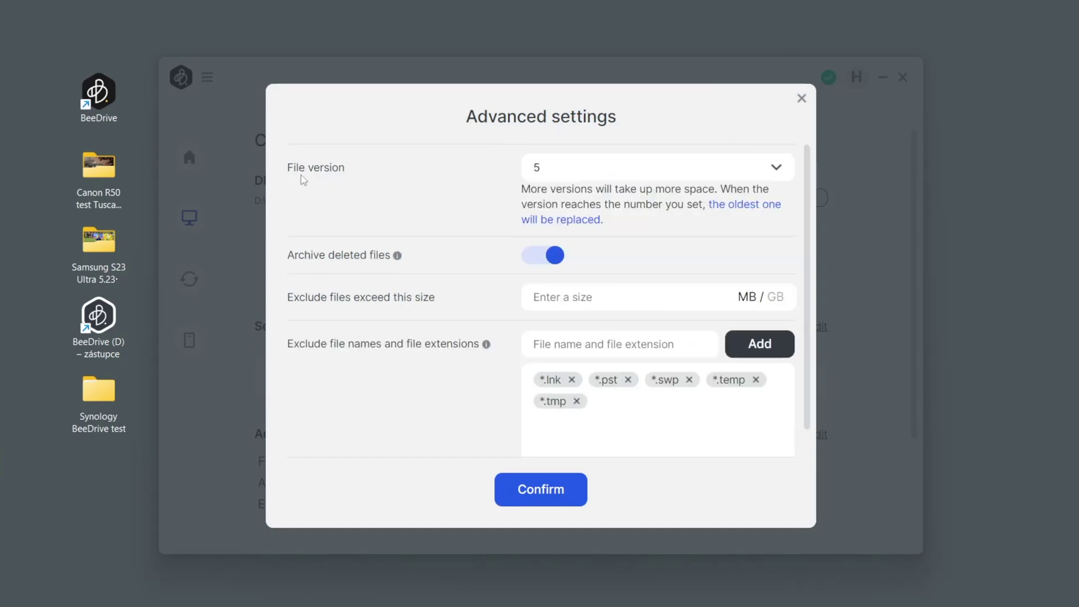
left_click(596, 173)
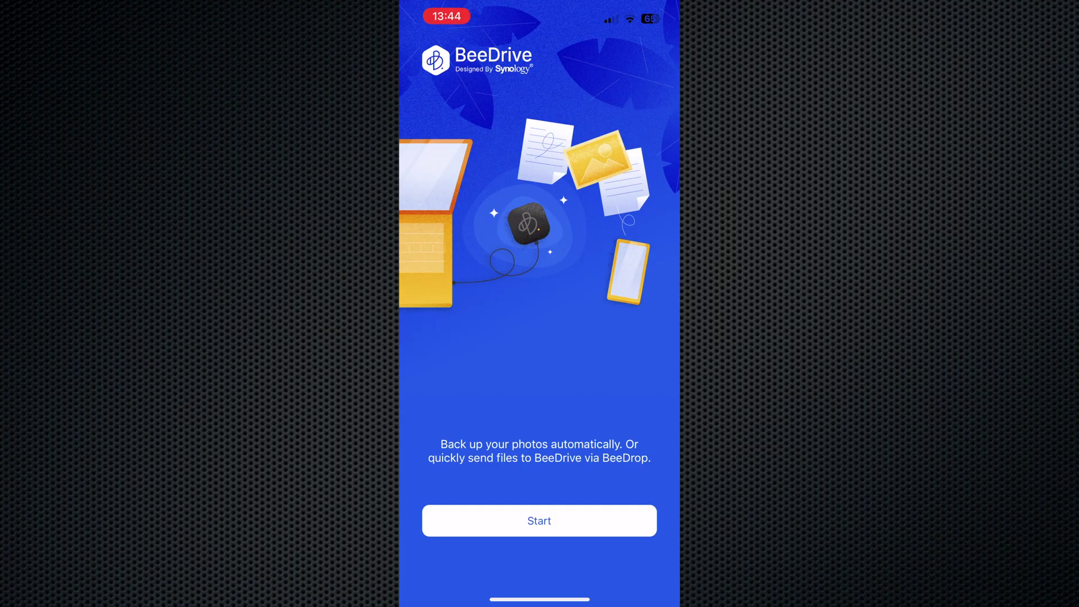
Pair the phone by QR code, back up new photos only, and start a BeeDrop transfer.
left_click(540, 520)
left_click(539, 520)
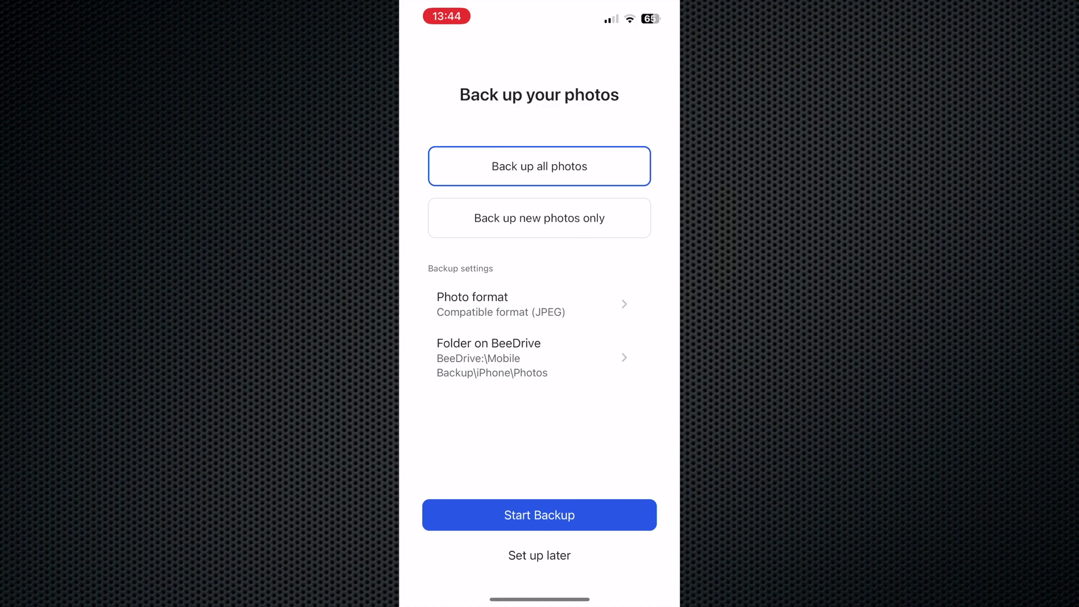
left_click(540, 218)
left_click(529, 304)
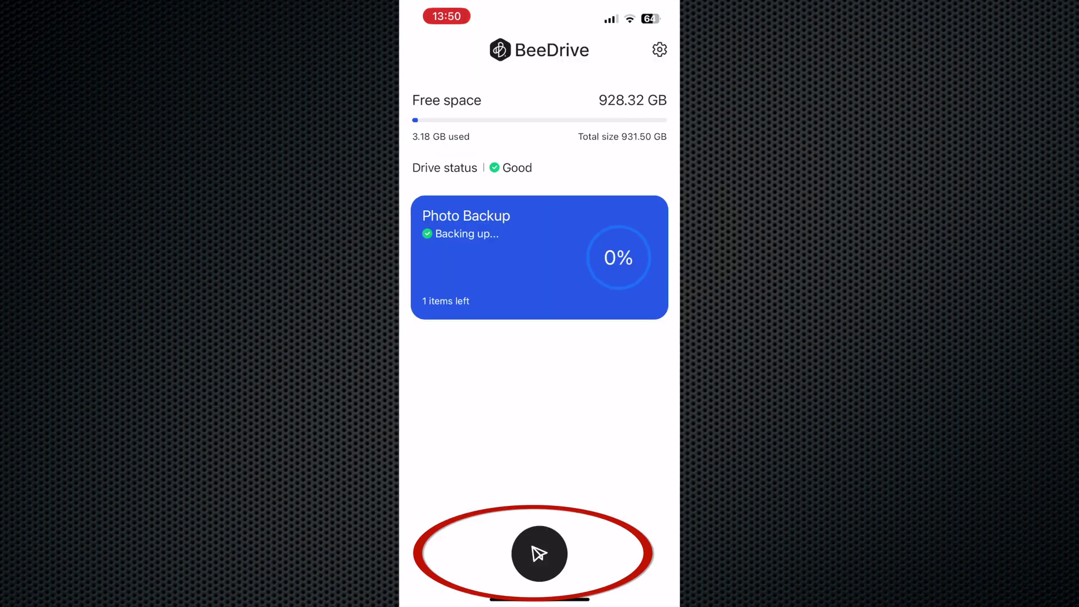
left_click(539, 554)
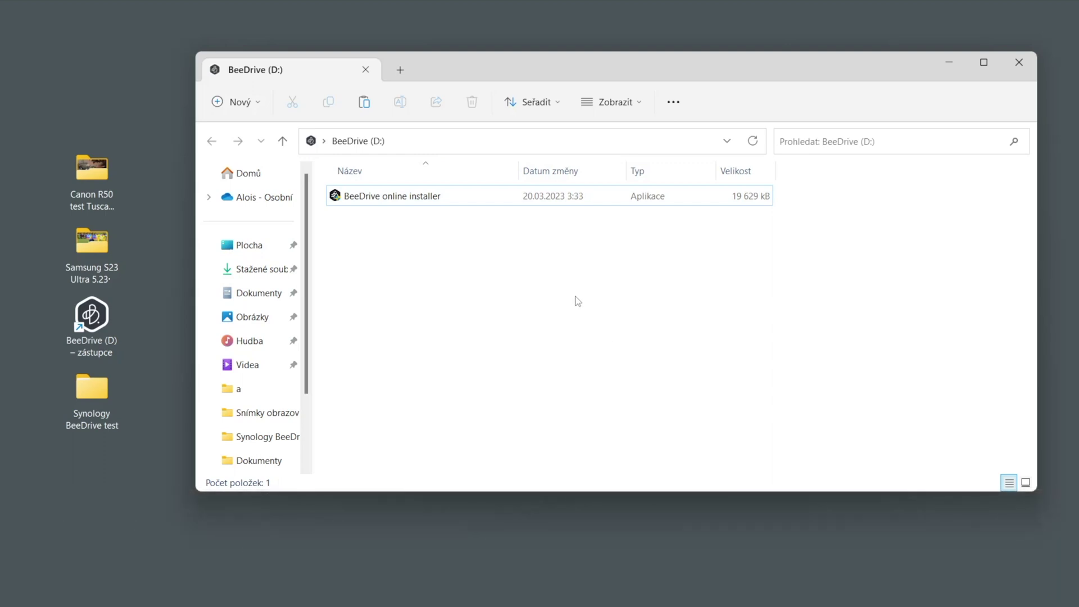
Launch the BeeDrive online installer from BeeDrive (D:) and continue past the Synology Account sign-in.
left_click(447, 202)
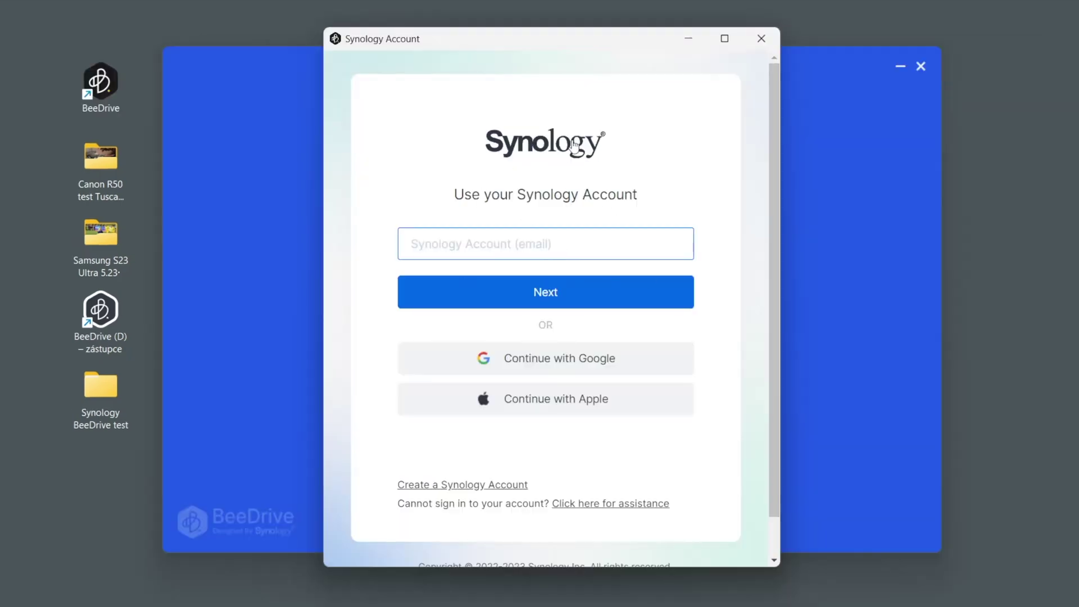
left_click(518, 298)
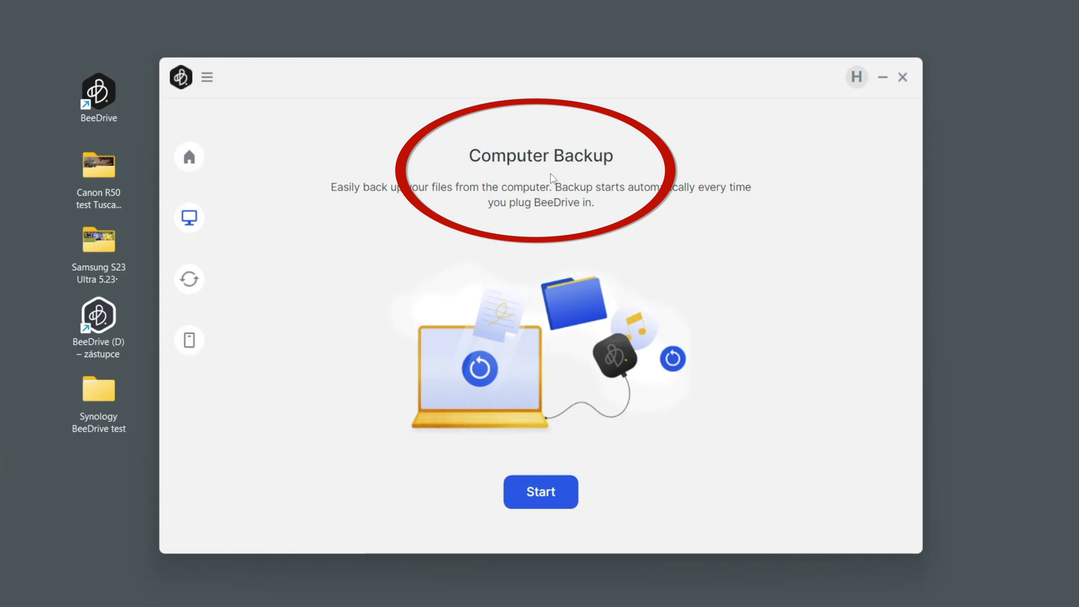
Start Computer Backup and toggle the Desktop, Documents, Downloads and Music defaults off and back on.
left_click(548, 499)
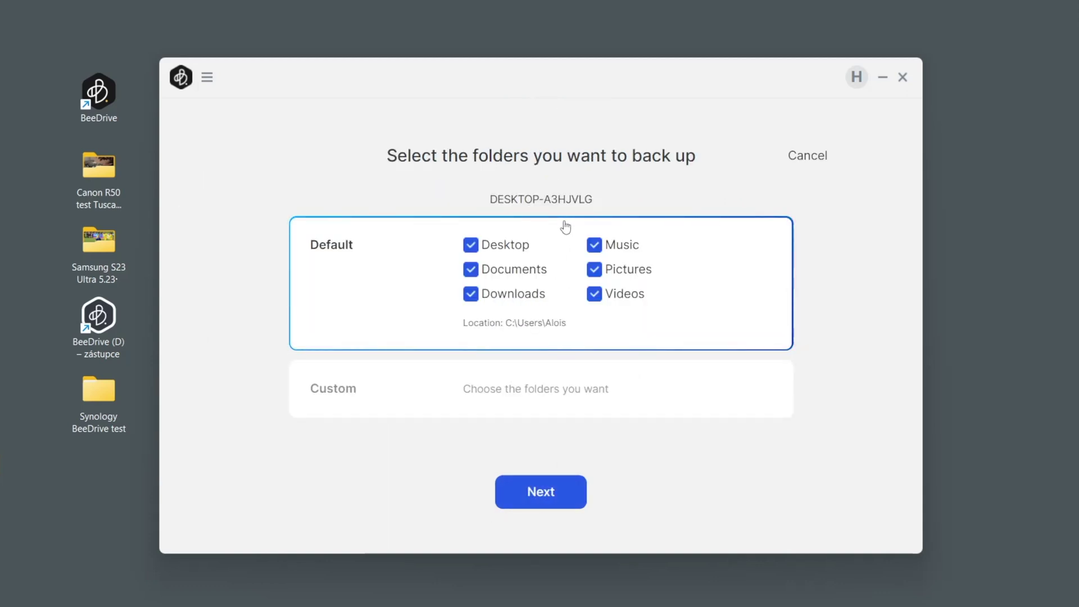
left_click(502, 246)
left_click(512, 277)
left_click(509, 298)
left_click(515, 249)
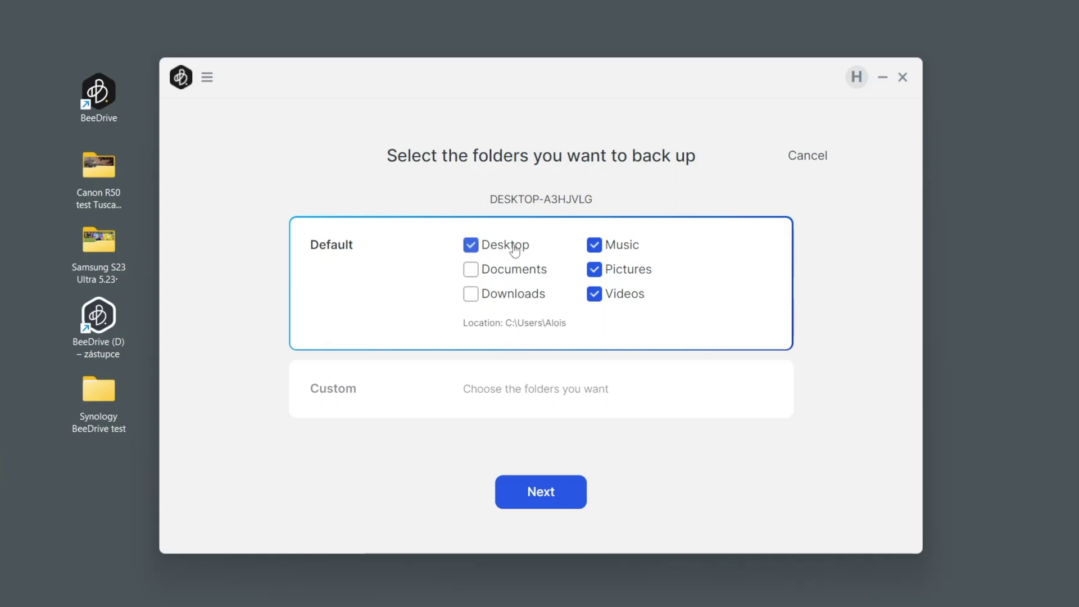
left_click(509, 278)
left_click(506, 297)
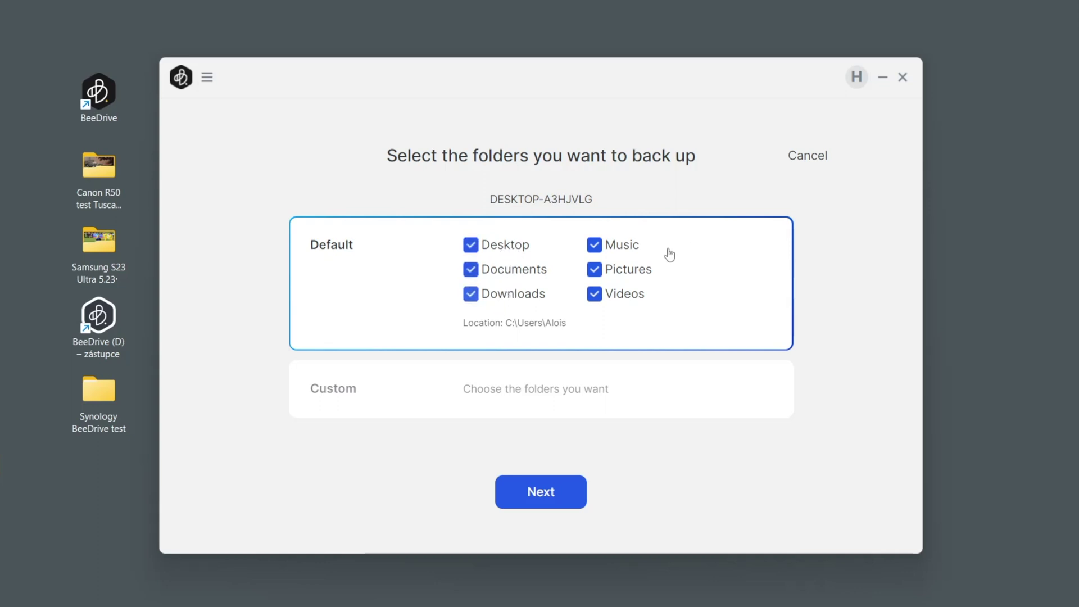
left_click(633, 258)
left_click(631, 258)
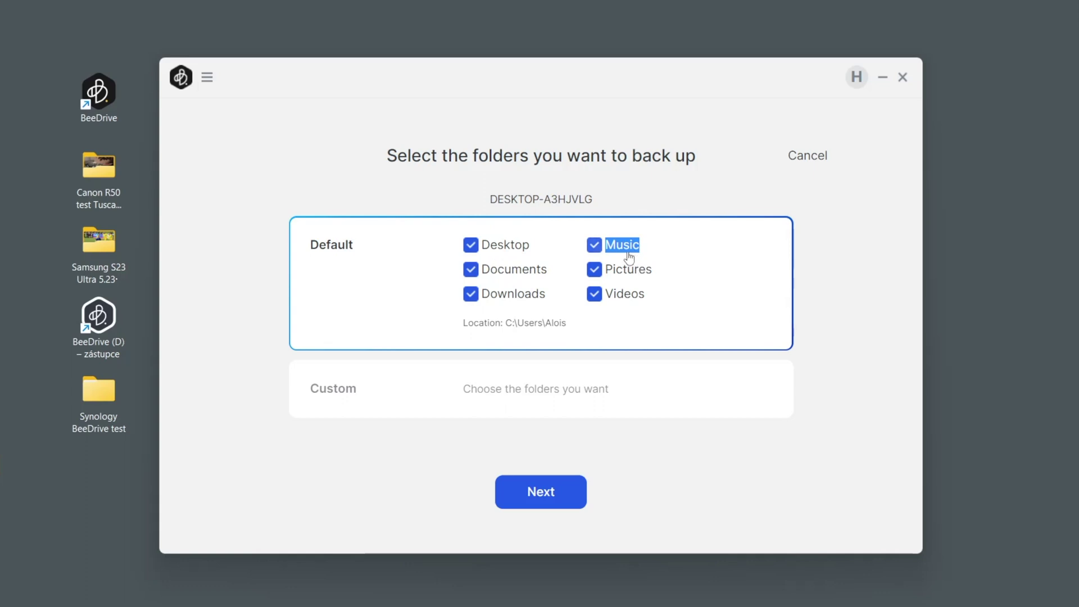
Choose Custom folders and expand Users > Public in the folder tree.
left_click(513, 389)
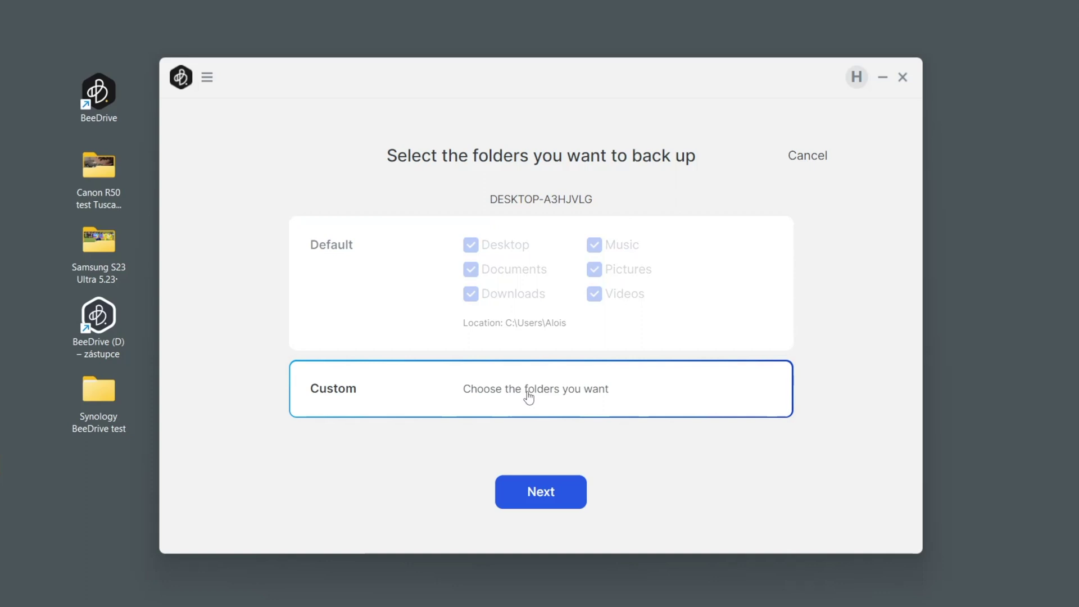
left_click(556, 493)
scroll(409, 377, "down", 2)
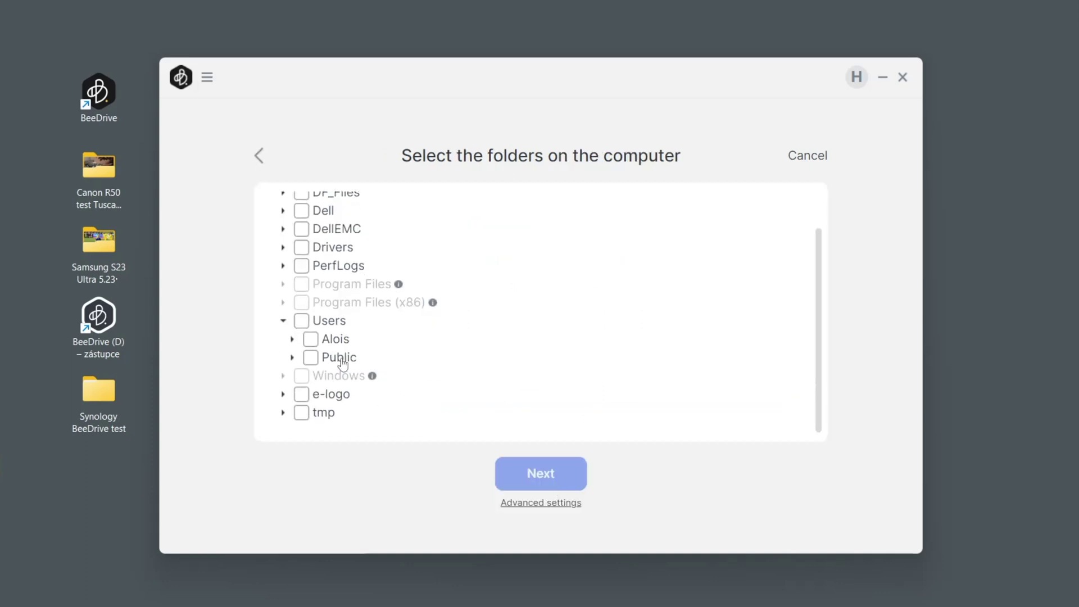
left_click(292, 357)
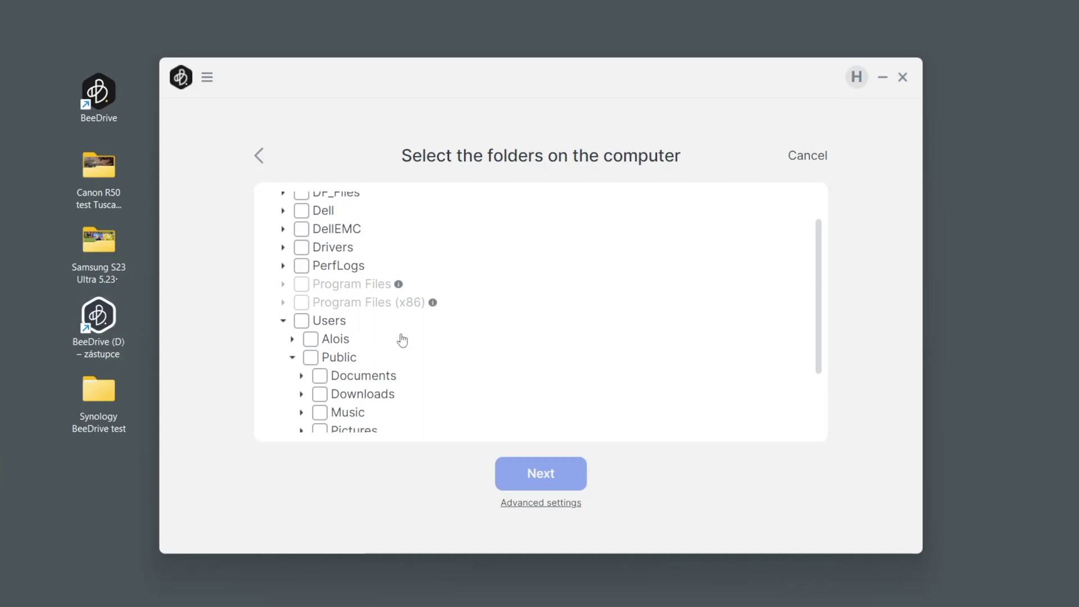
scroll(402, 337, "down", 3)
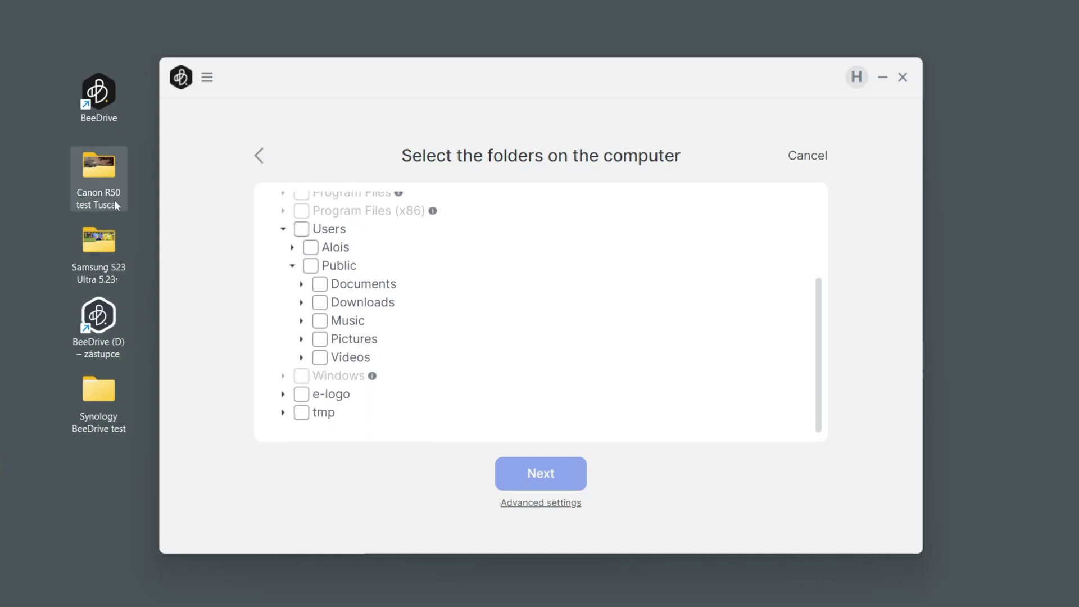
Browse Canon V10 test 5.23, Foto do testu Luminaru and Xiaomi 13 Pro test Praha 4.23 subfolders.
double_click(106, 398)
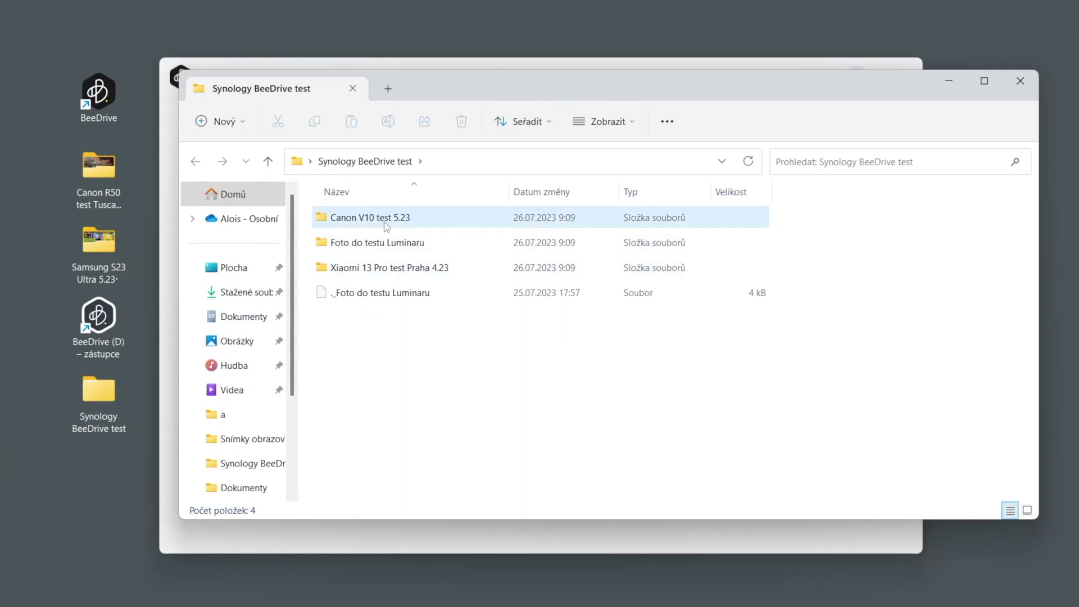
double_click(402, 219)
left_click(195, 162)
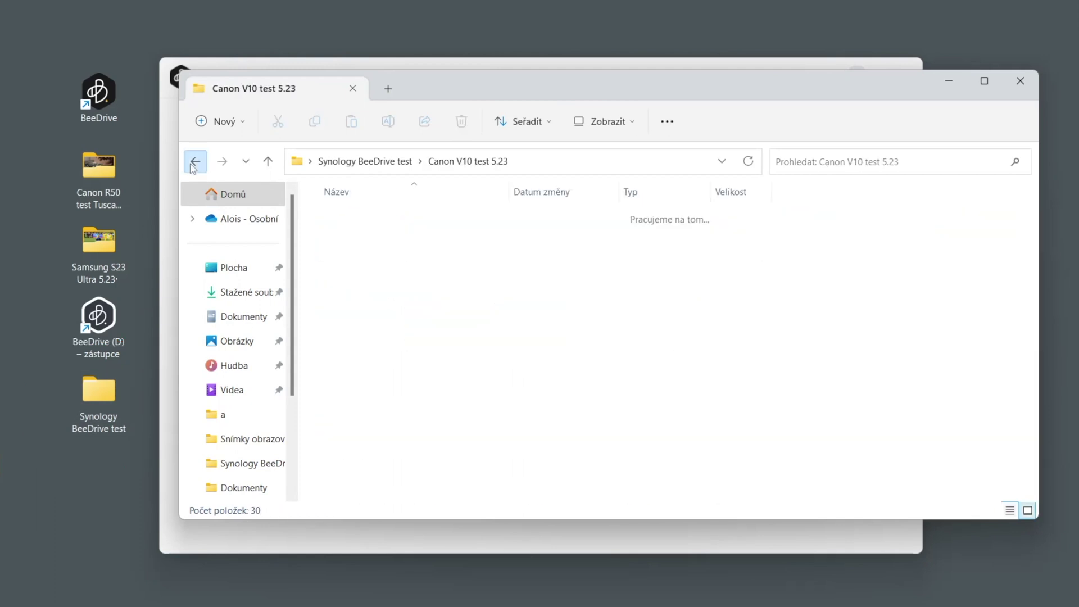
double_click(400, 249)
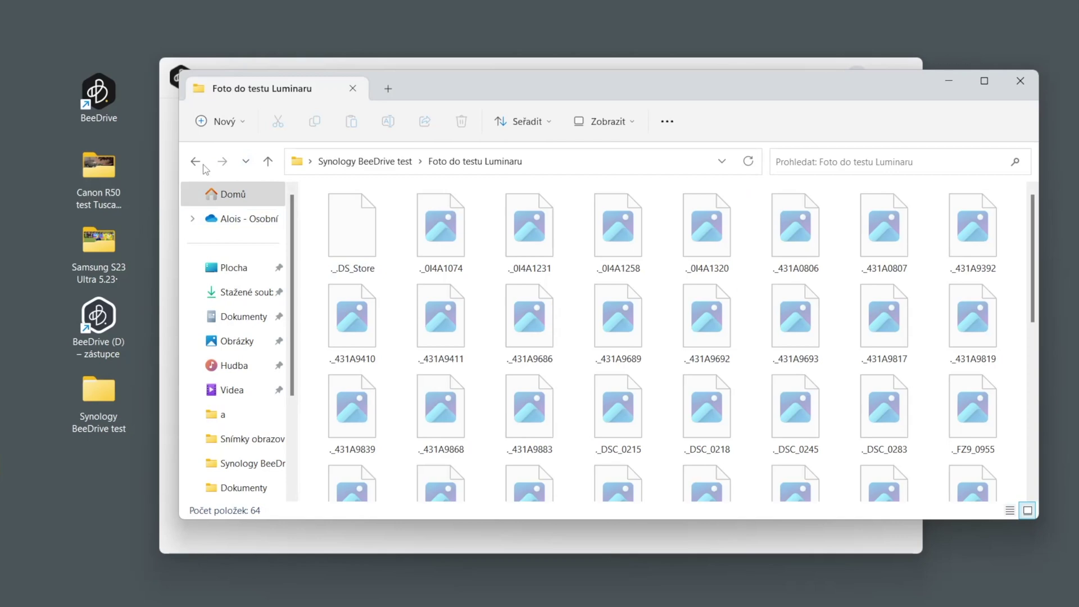
left_click(195, 162)
double_click(396, 268)
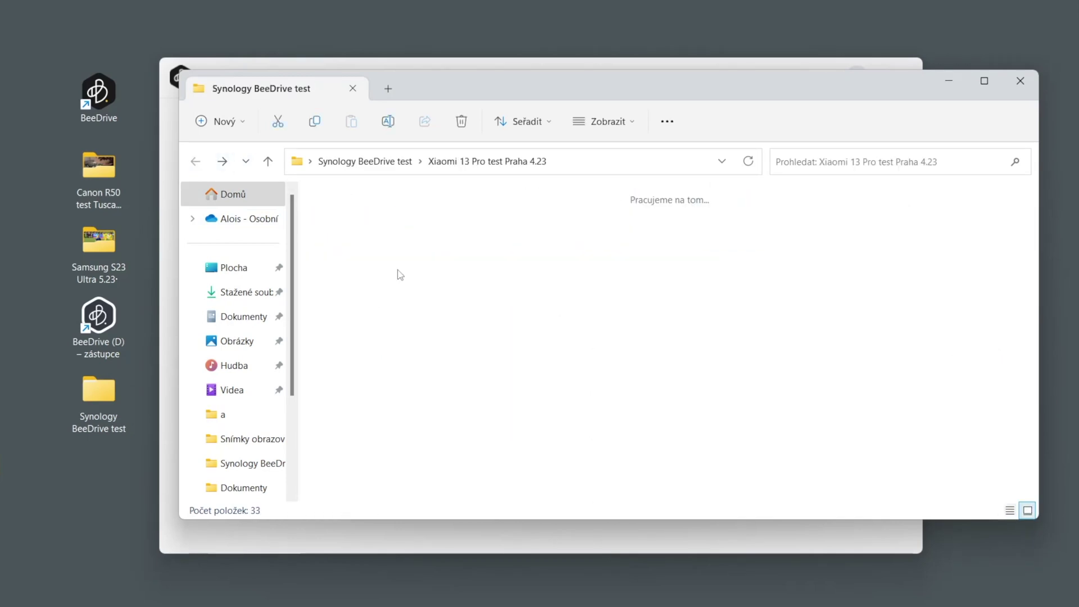
left_click(195, 162)
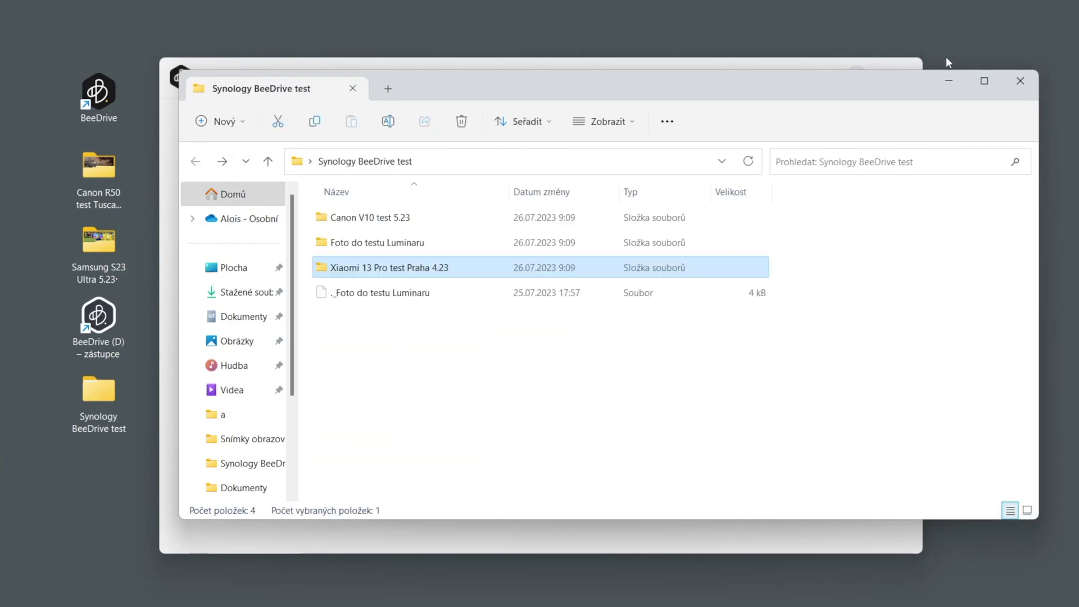
Tick Desktop > Synology BeeDrive test and continue to the D:\PC Backup summary.
left_click(1020, 81)
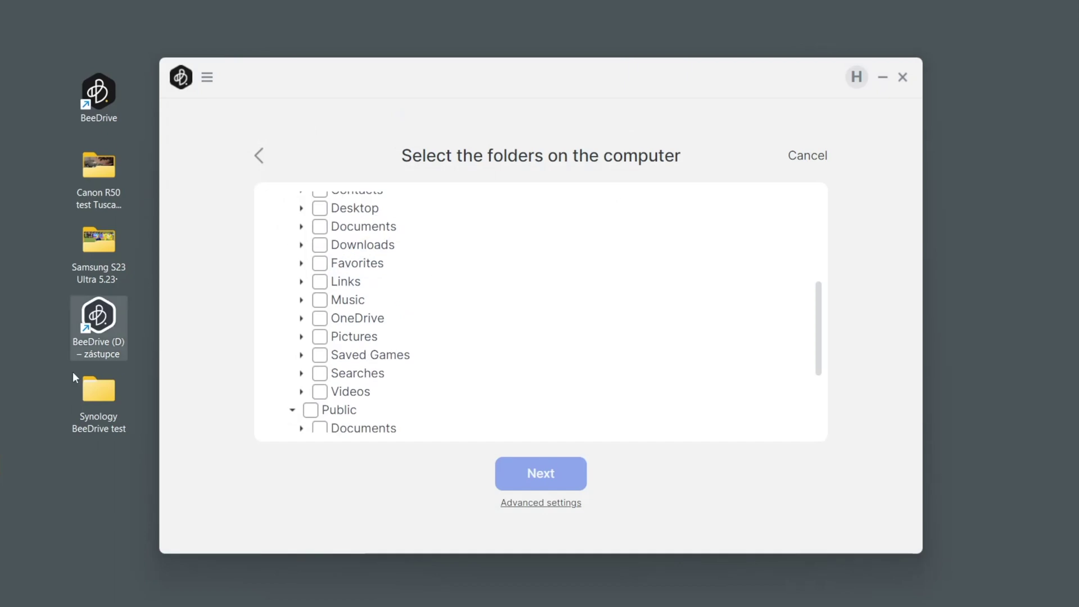
left_click(301, 209)
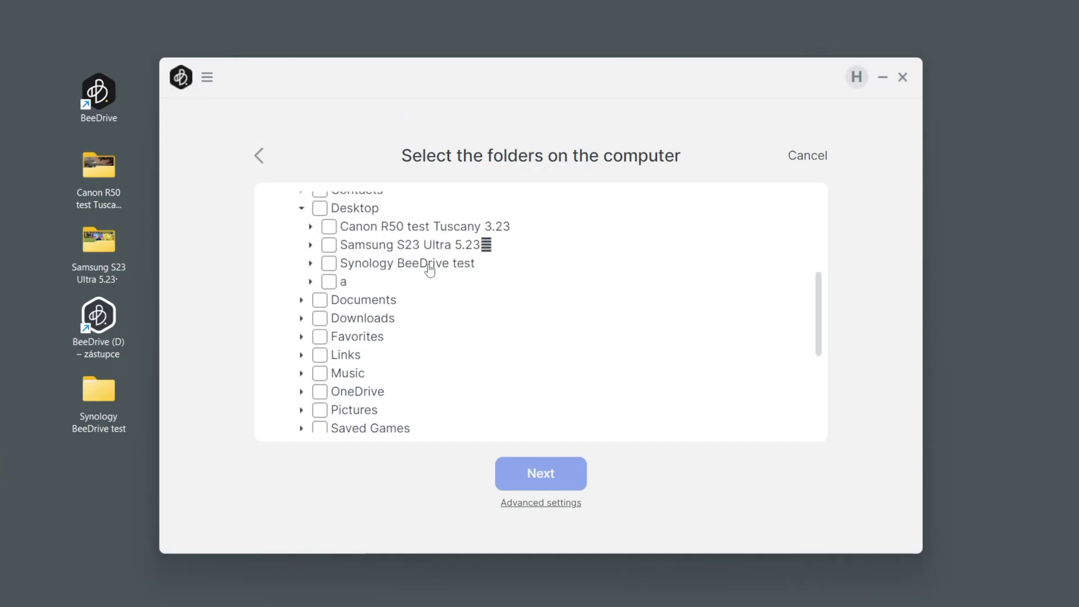
left_click(429, 270)
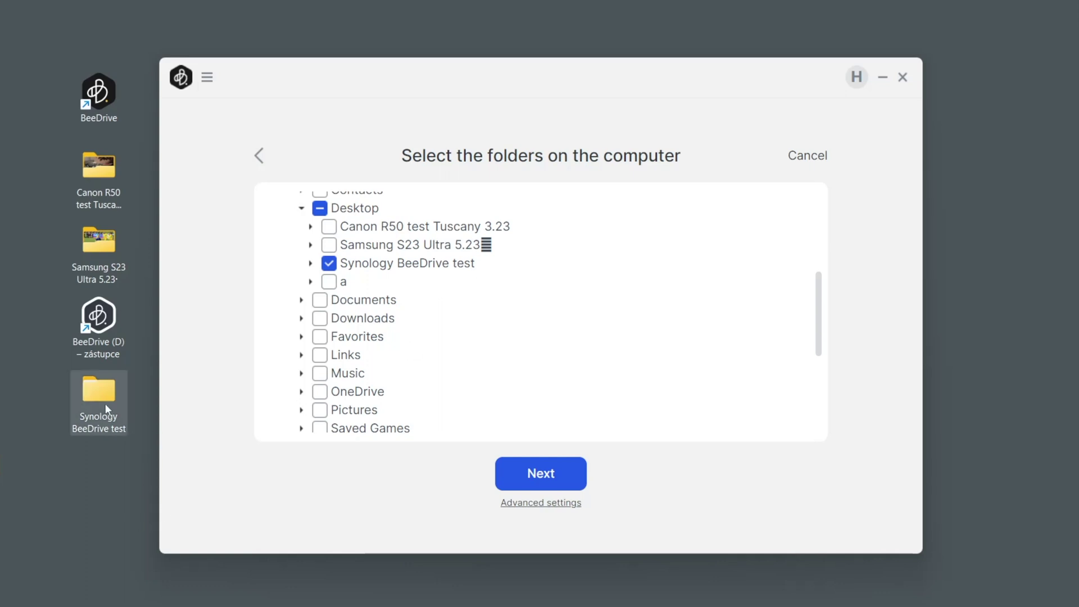
left_click(564, 477)
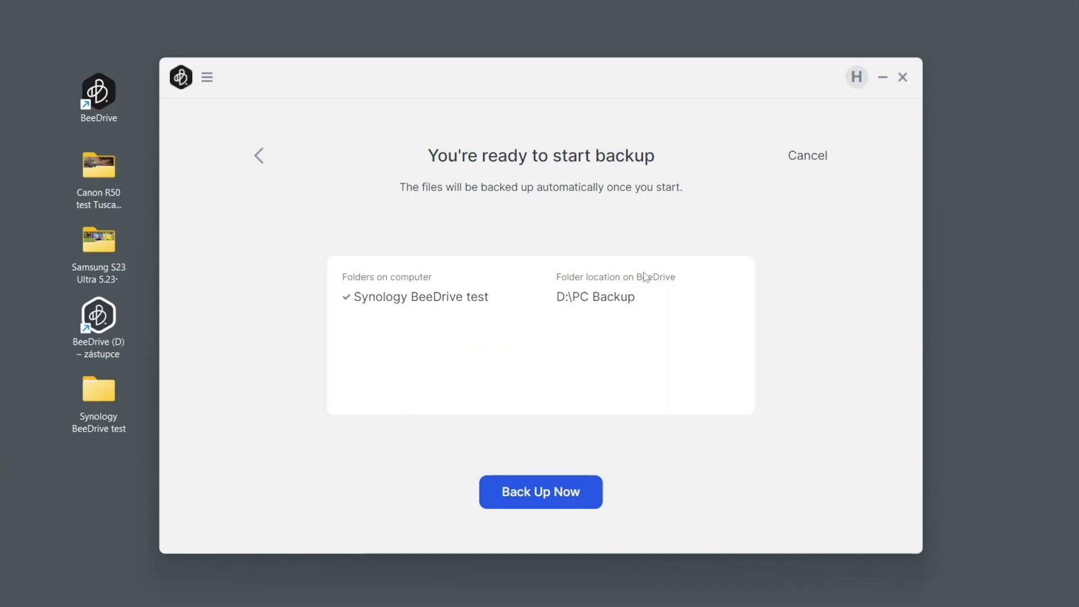
Run Back Up Now, check the Home dashboard, then return to the Computer Backup page.
left_click(523, 500)
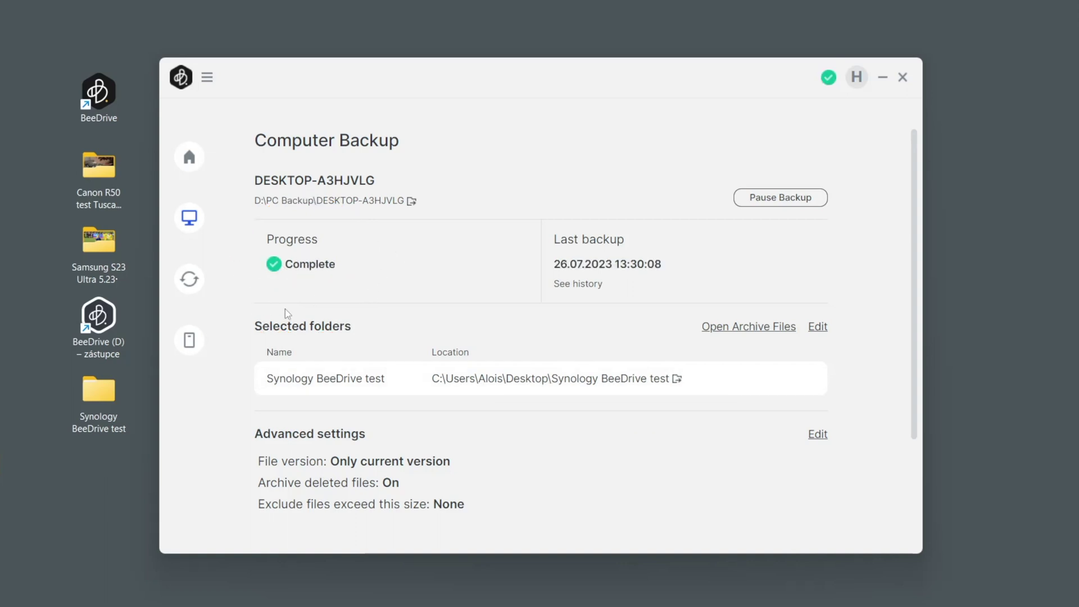
left_click(191, 169)
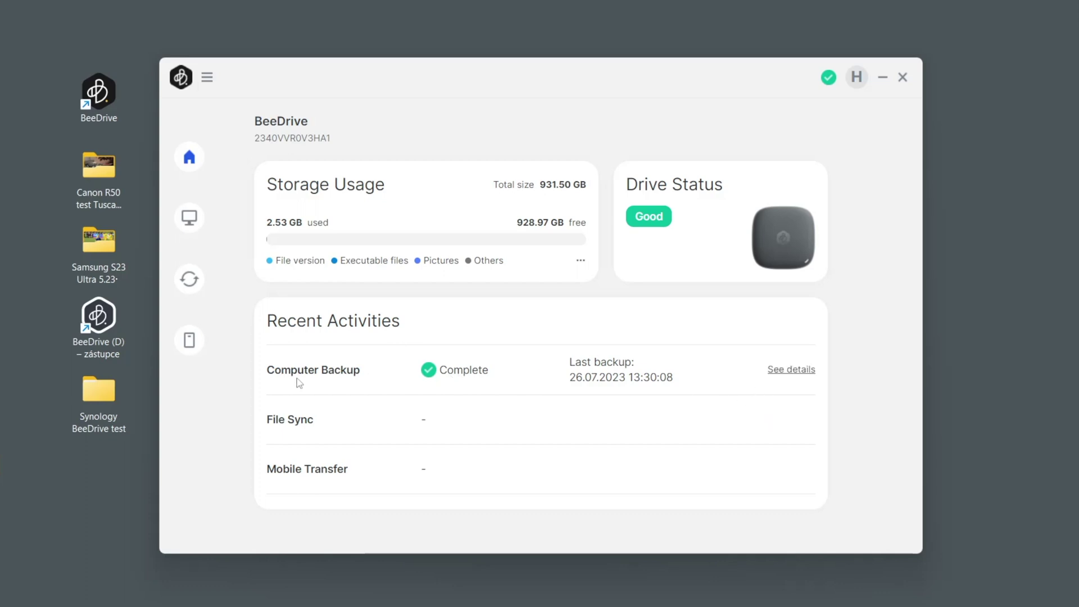
left_click(184, 220)
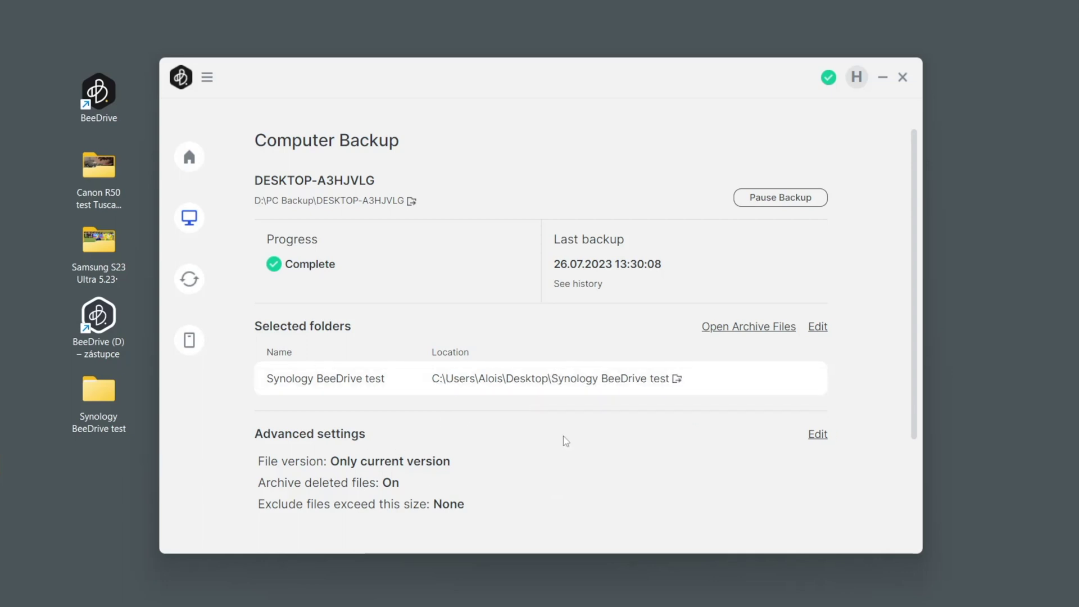
left_click(818, 436)
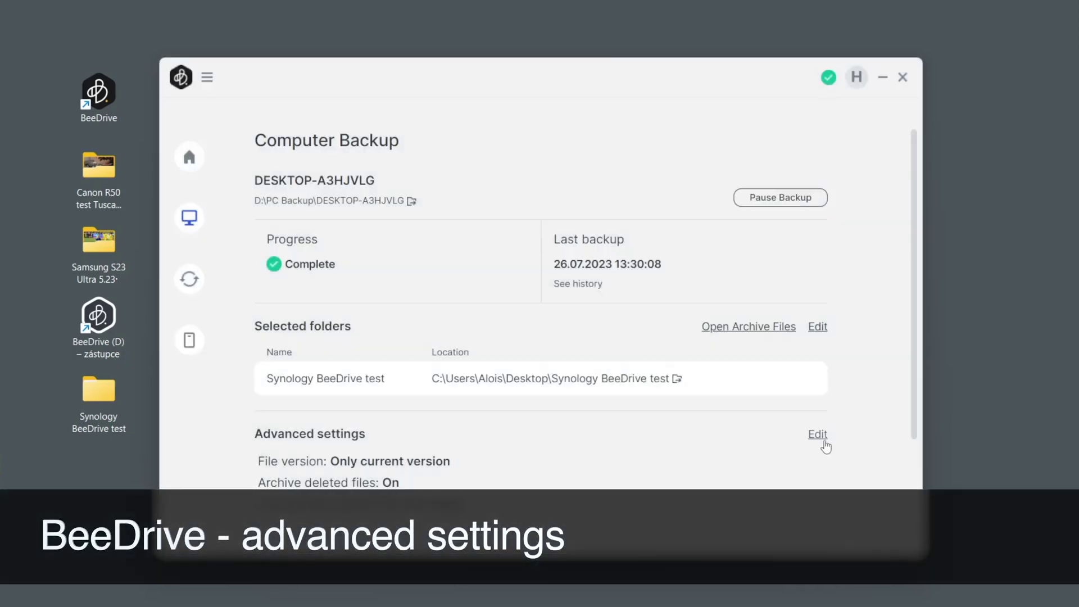
left_click(818, 436)
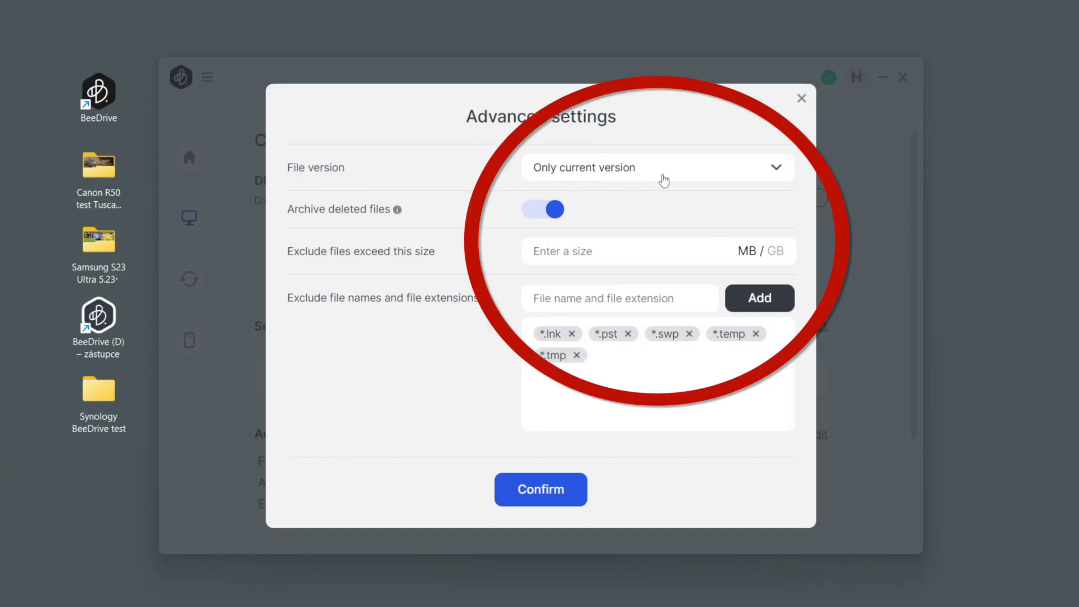
left_click(667, 178)
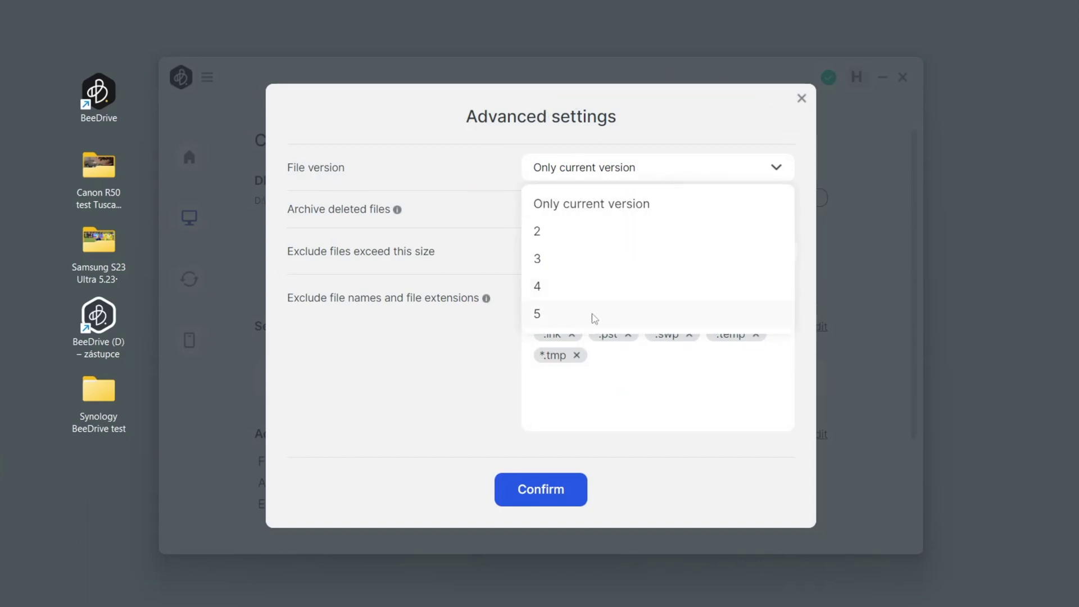
left_click(594, 315)
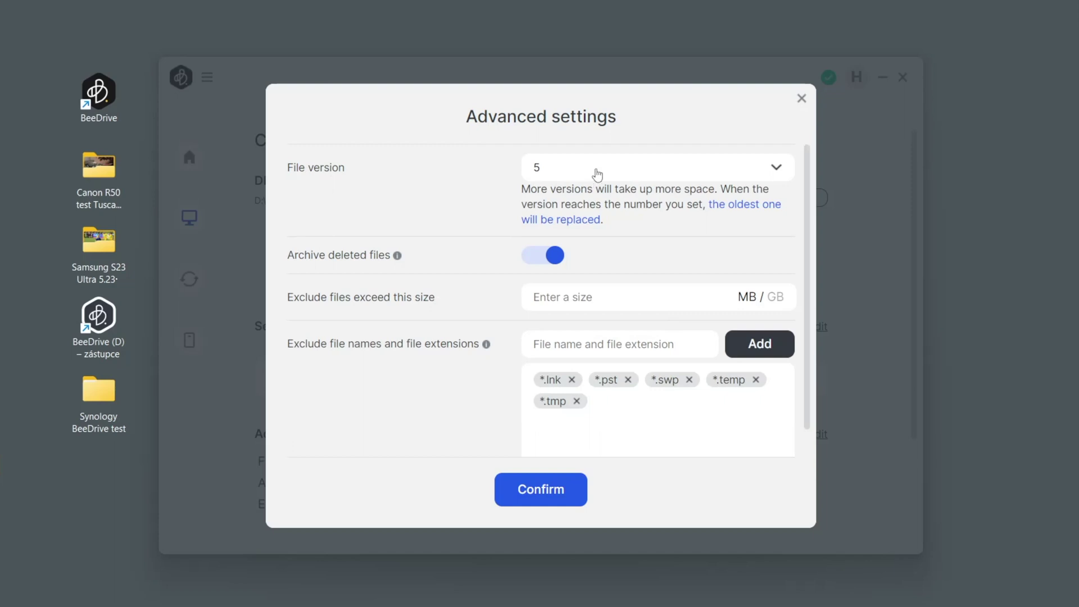
left_click(596, 171)
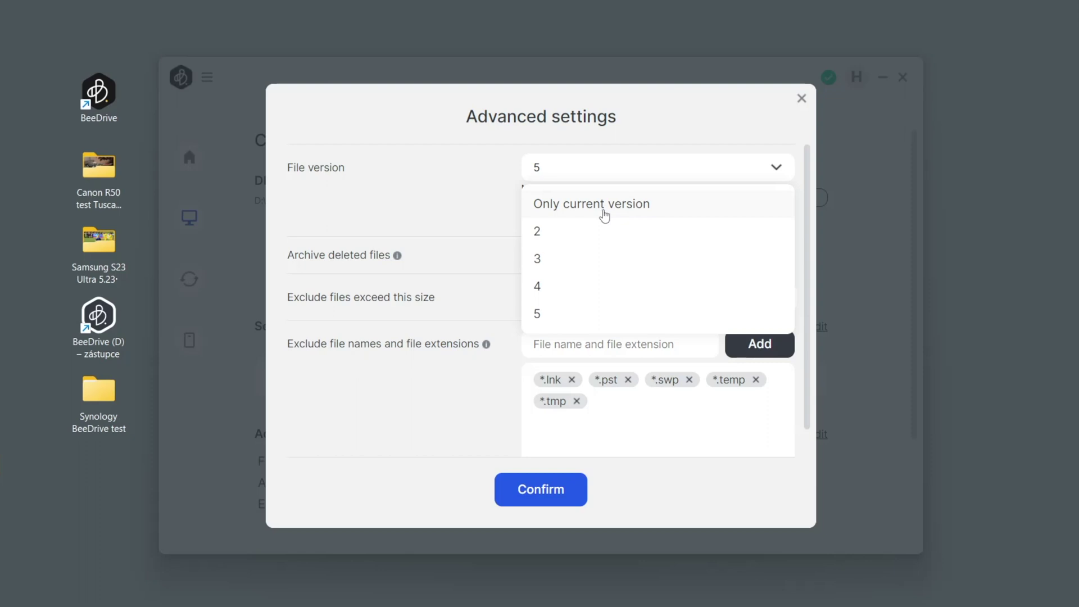
left_click(604, 215)
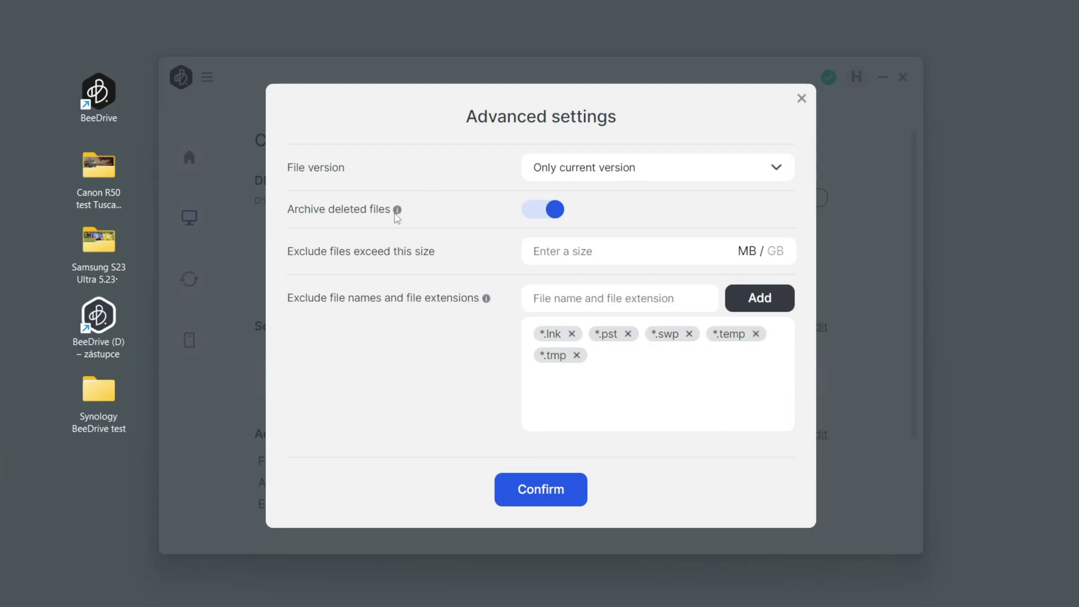
mouse_move(397, 212)
left_click(544, 503)
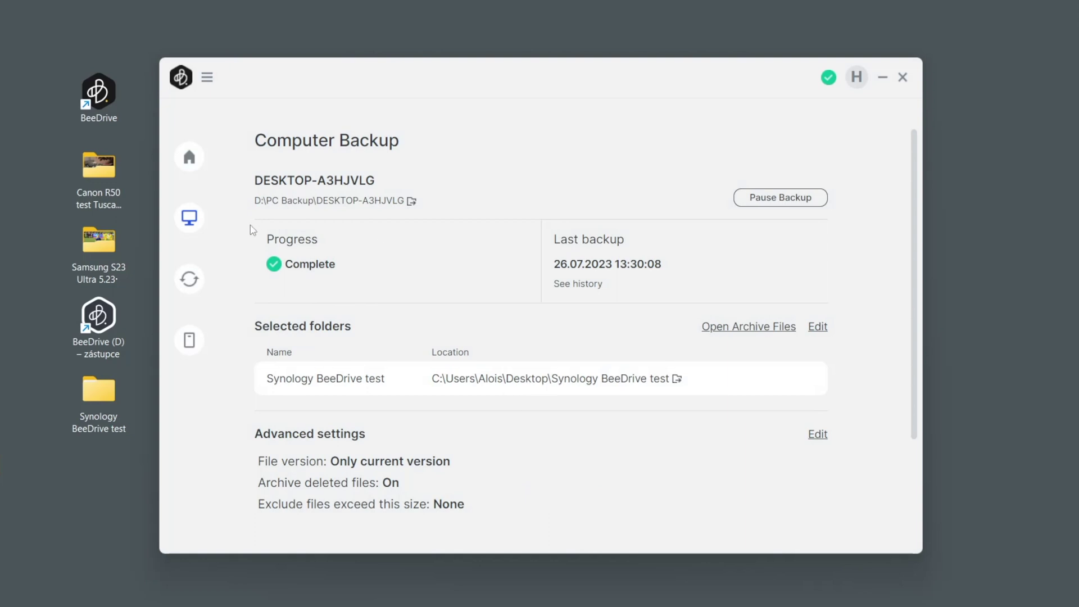
Go Home, move through Computer Backup to File Sync, and start a new sync setup.
left_click(190, 164)
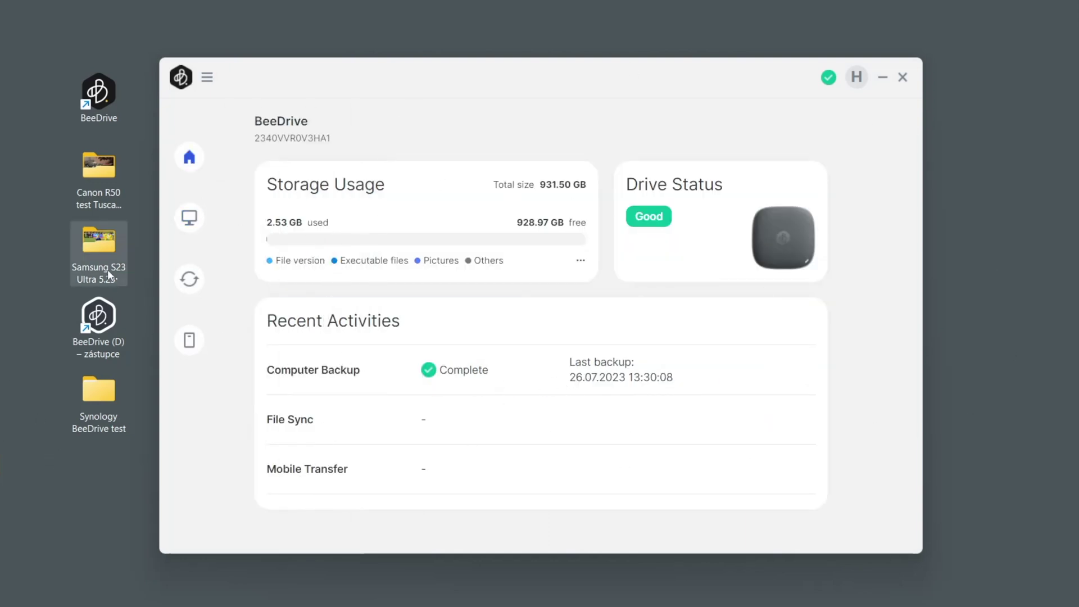
left_click(201, 233)
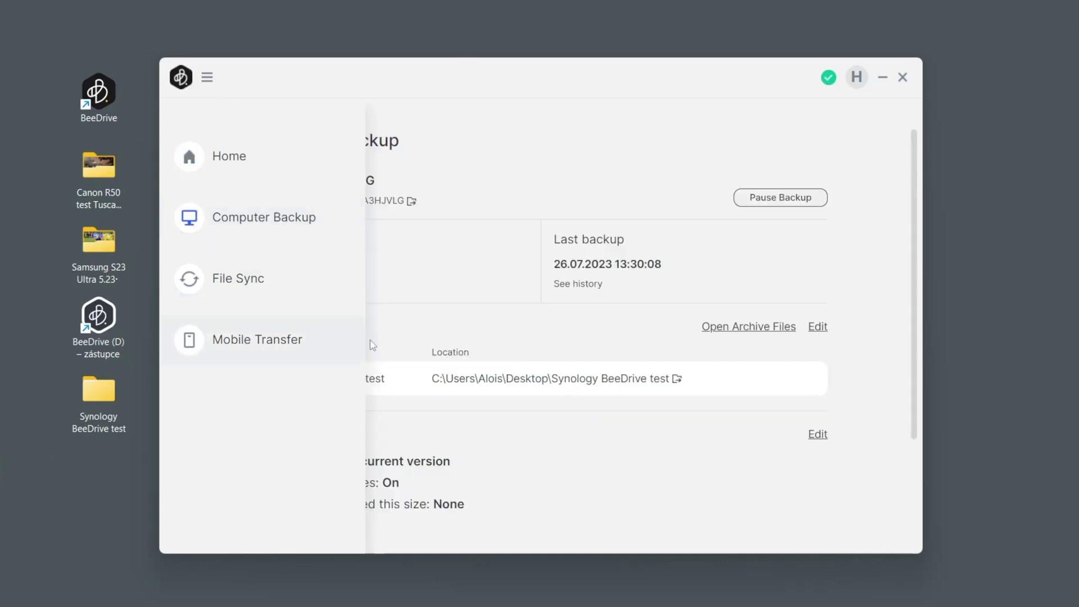
left_click(197, 288)
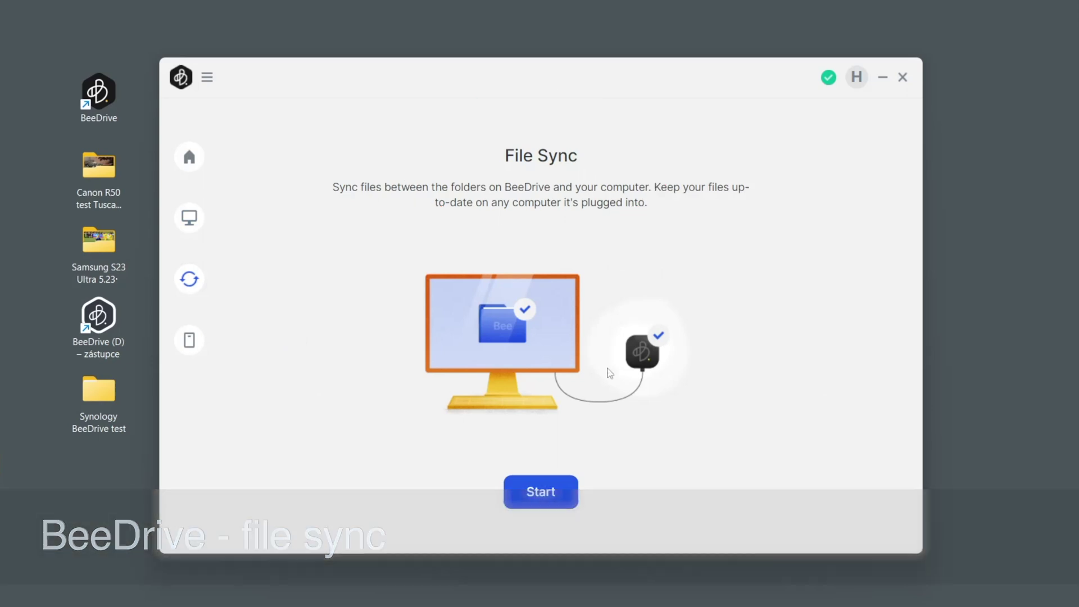
left_click(556, 503)
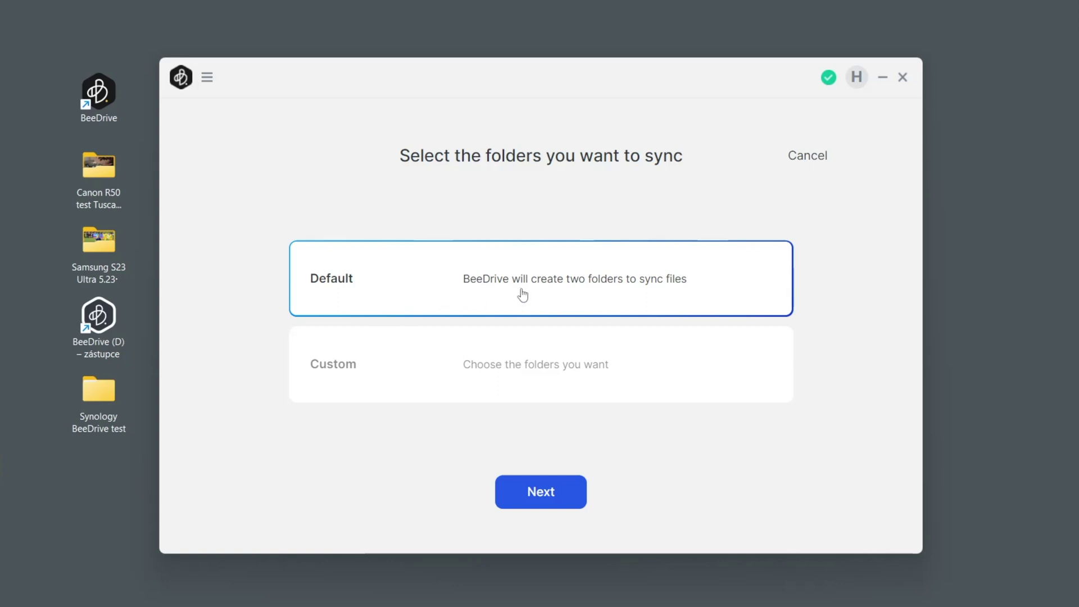
Choose Custom sync and create a new 'Sync' folder on the Alois Desktop.
left_click(521, 374)
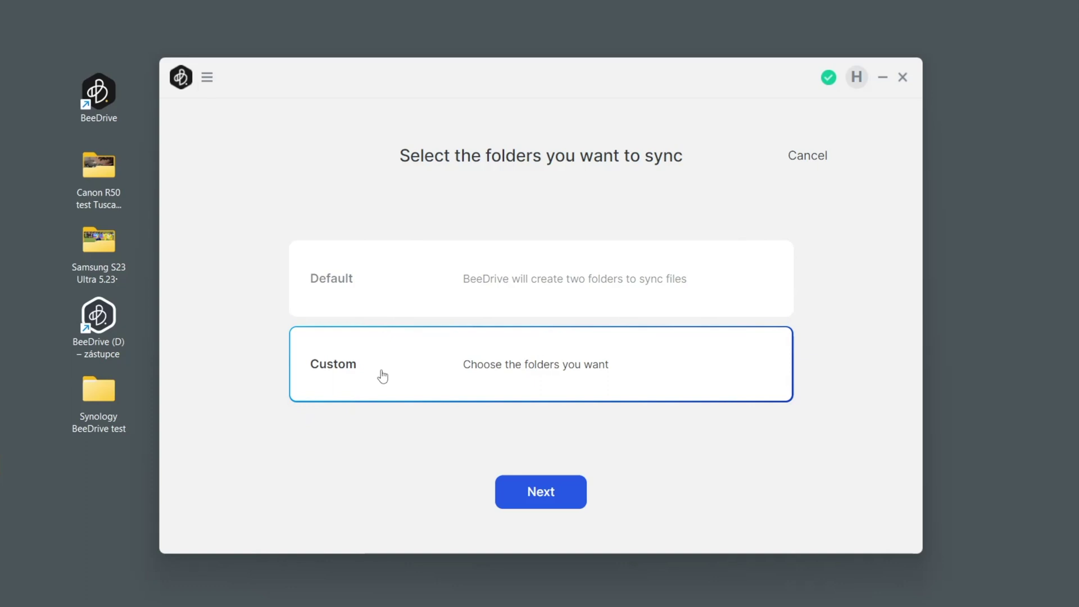
left_click(547, 500)
scroll(417, 349, "down", 2)
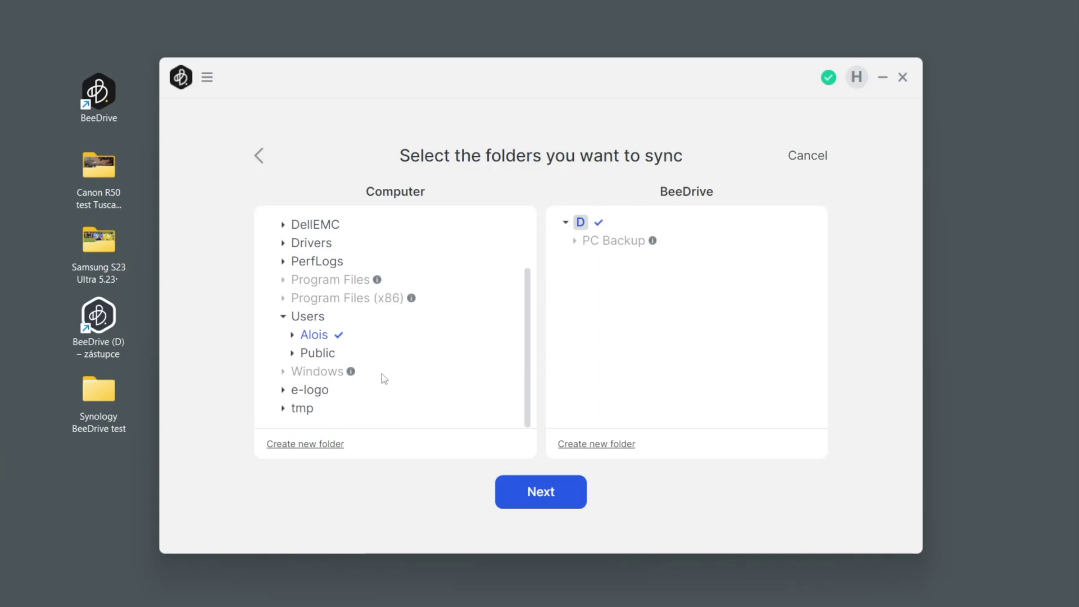
left_click(293, 335)
scroll(370, 348, "down", 2)
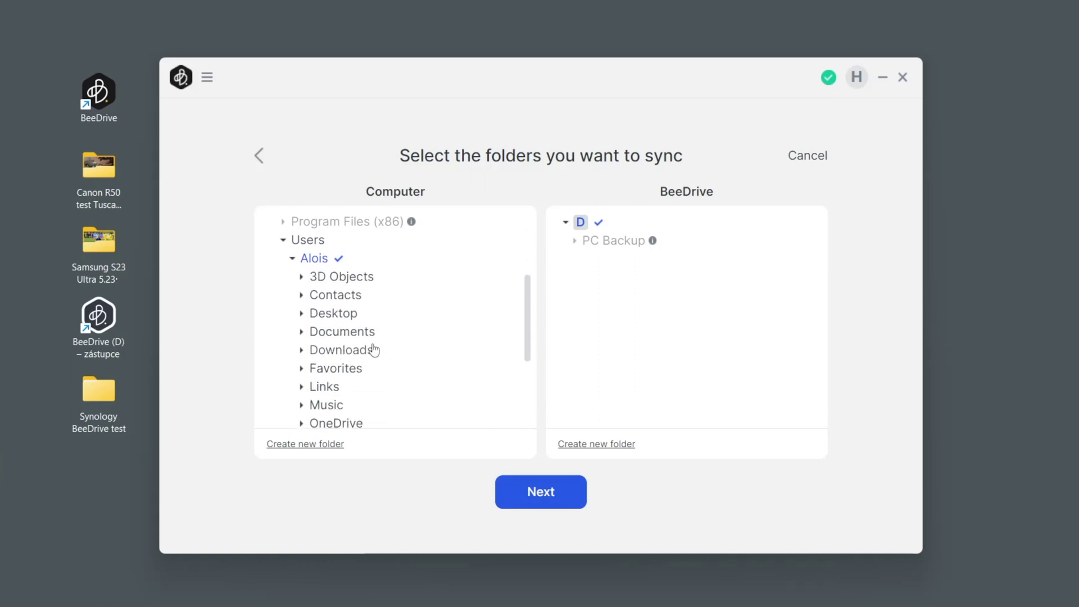
left_click(341, 317)
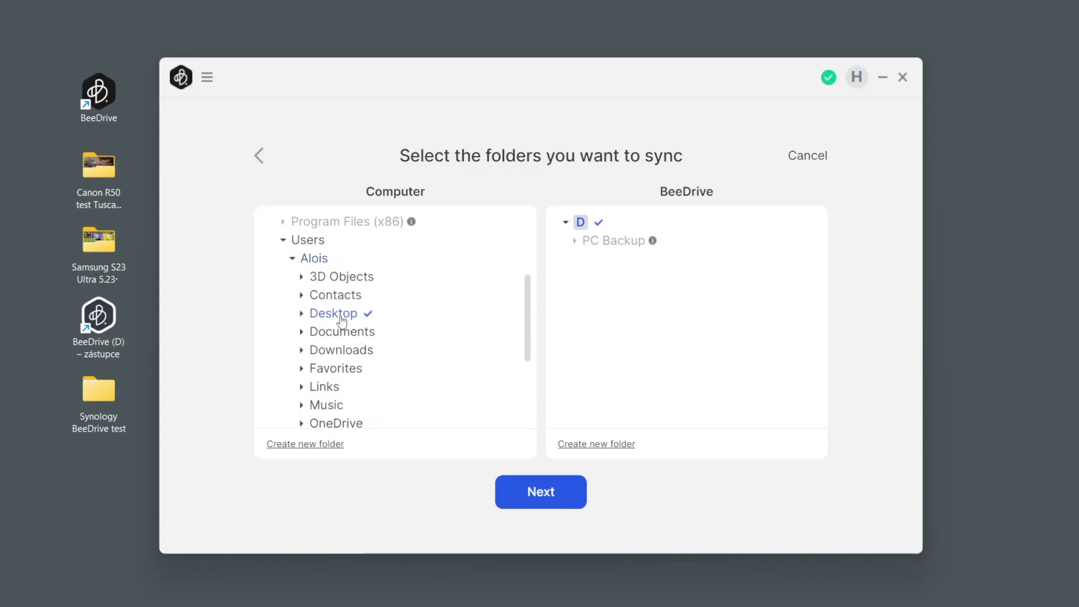
left_click(310, 445)
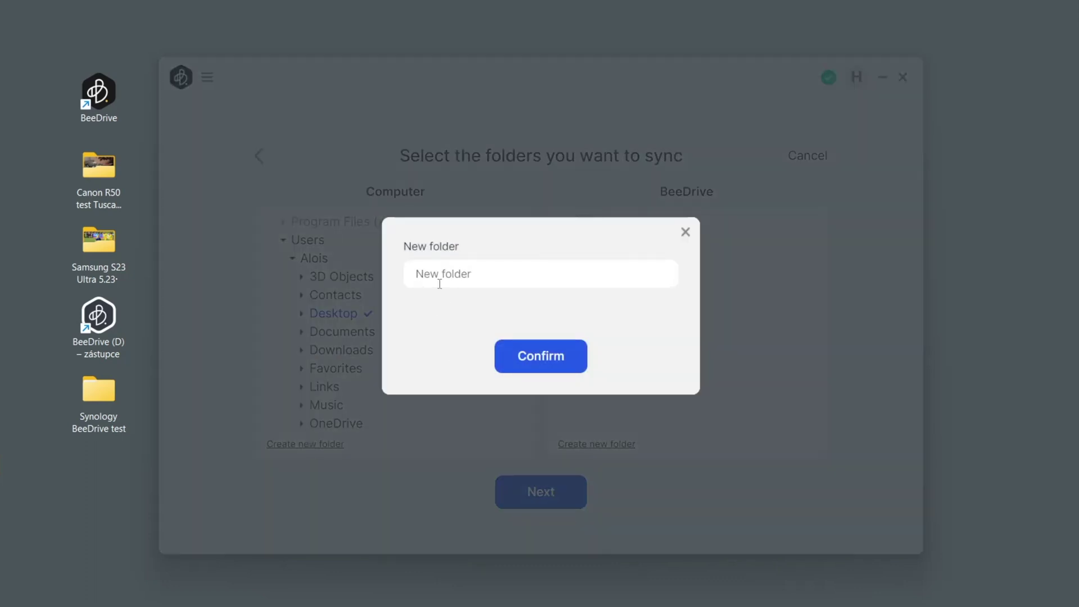
type("Sync")
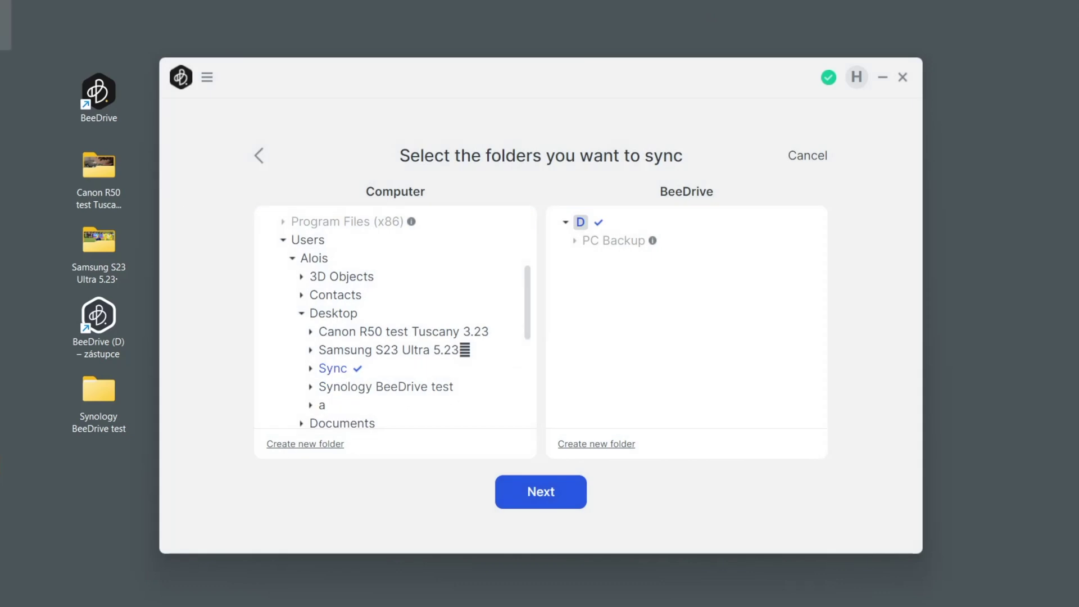
left_click_drag(113, 488, 119, 486)
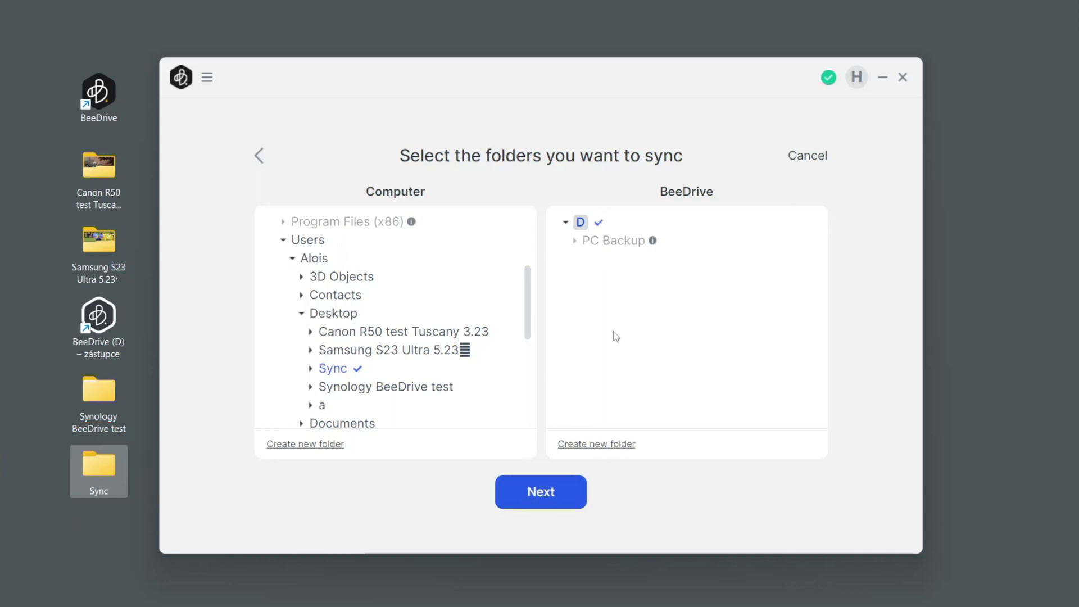
Create the drive folder 'sync on BeeDrive', start syncing, and minimise BeeDrive.
left_click(596, 445)
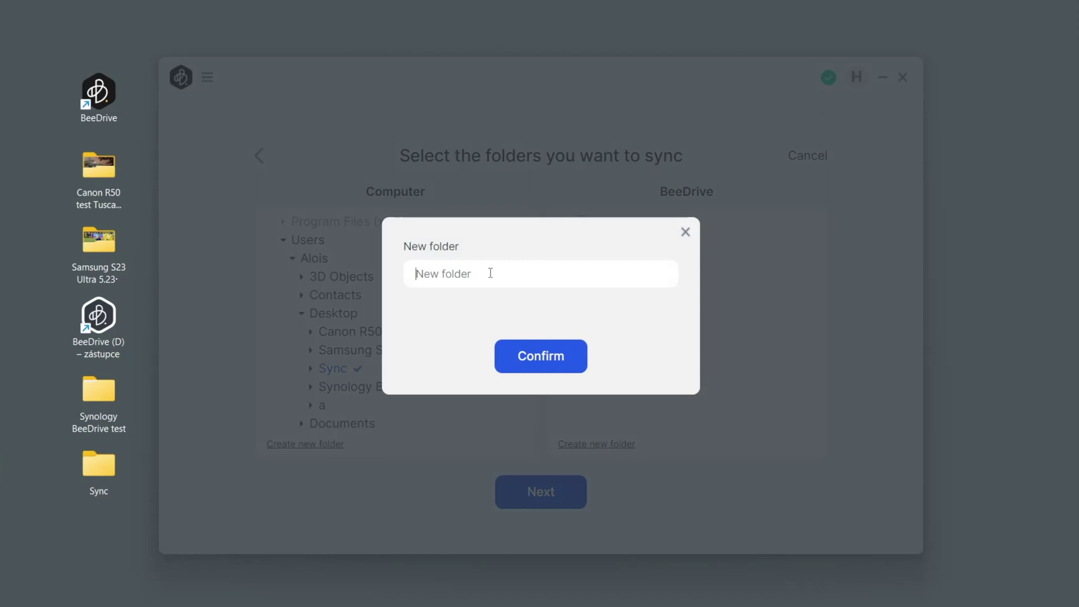
type("sync on BeeDrive")
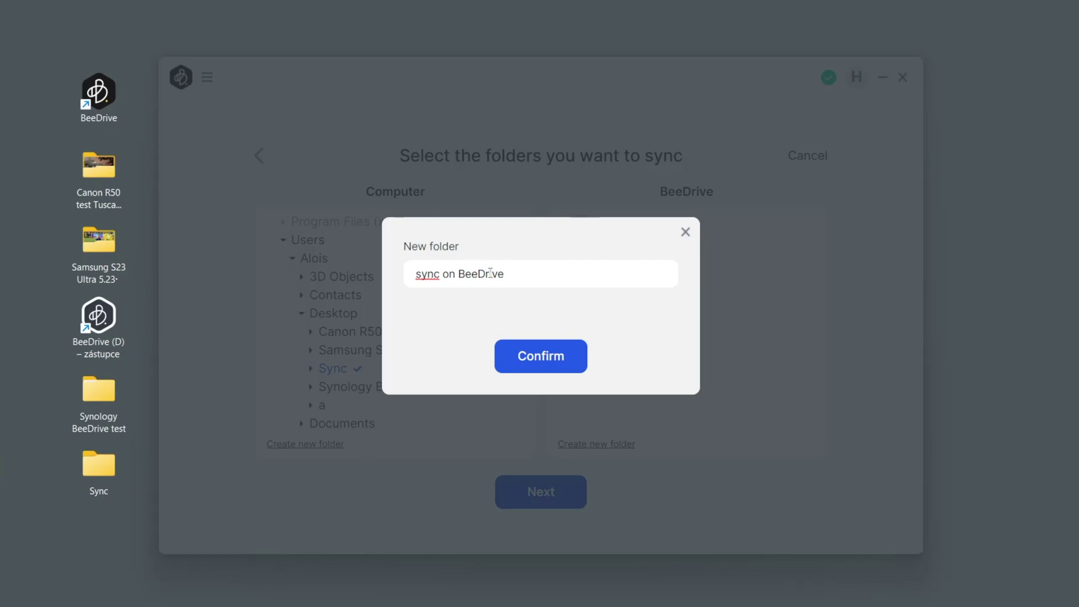
left_click(549, 354)
left_click(525, 493)
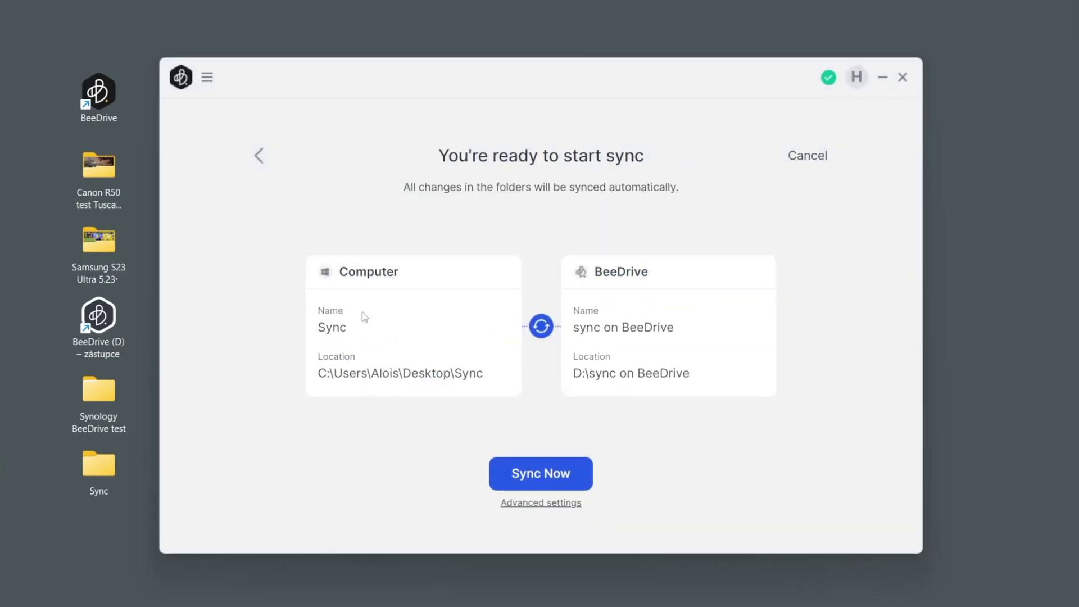
left_click(546, 484)
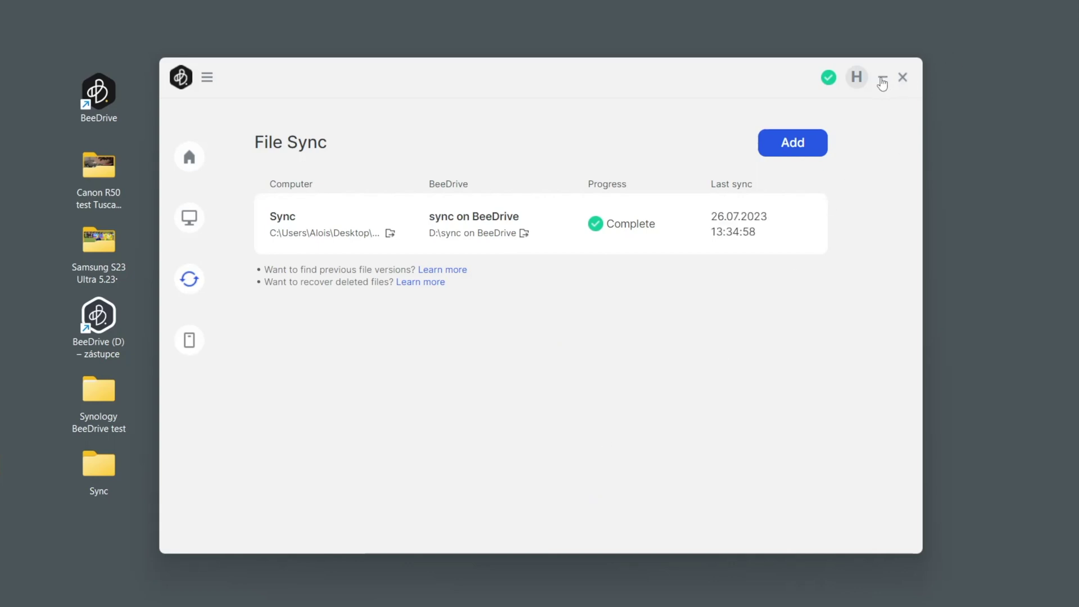
left_click(883, 79)
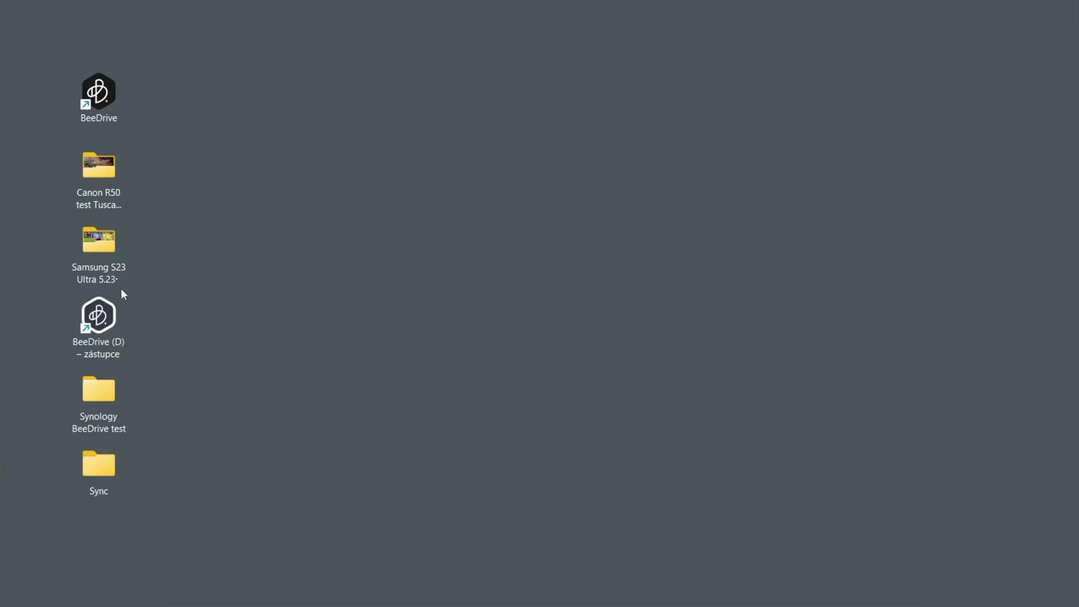
Move IMG_1244 from Canon R50 test Tuscany 3.23 into the desktop Sync folder and open it.
double_click(98, 178)
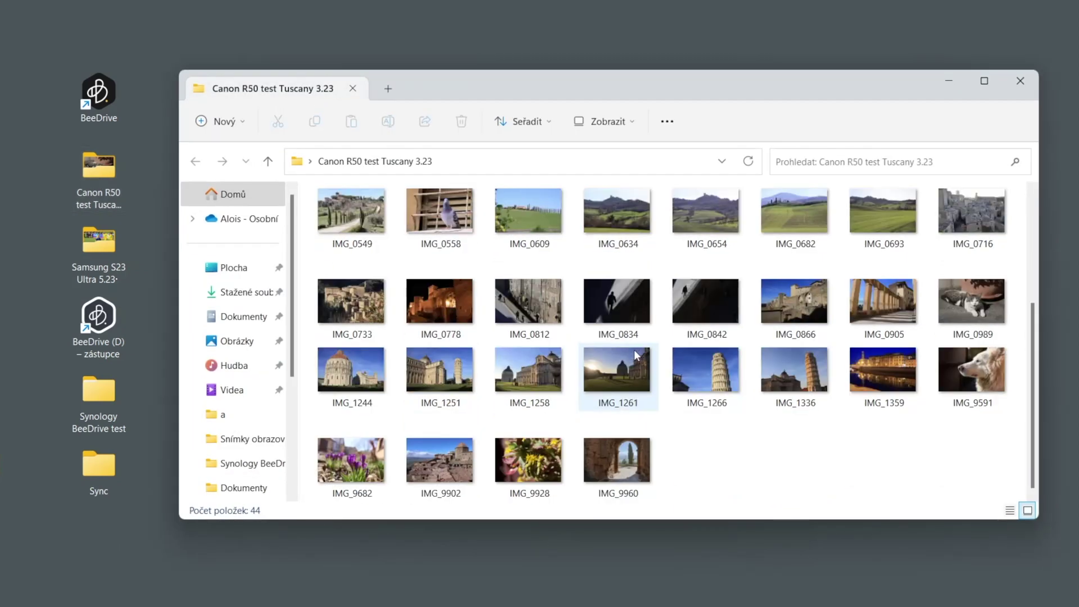
scroll(636, 355, "up", 2)
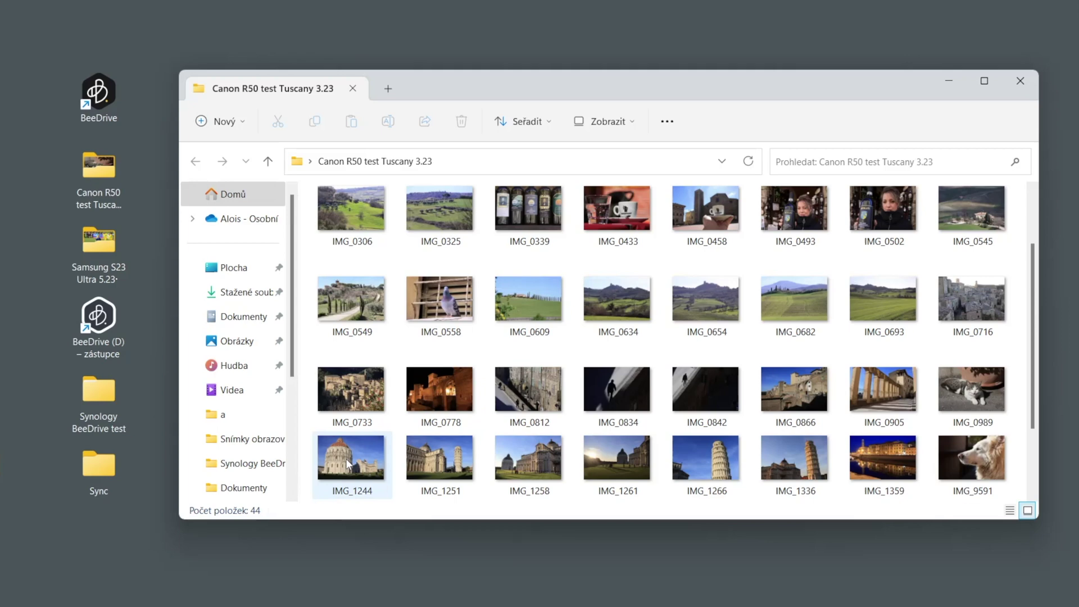
left_click_drag(352, 457, 86, 478)
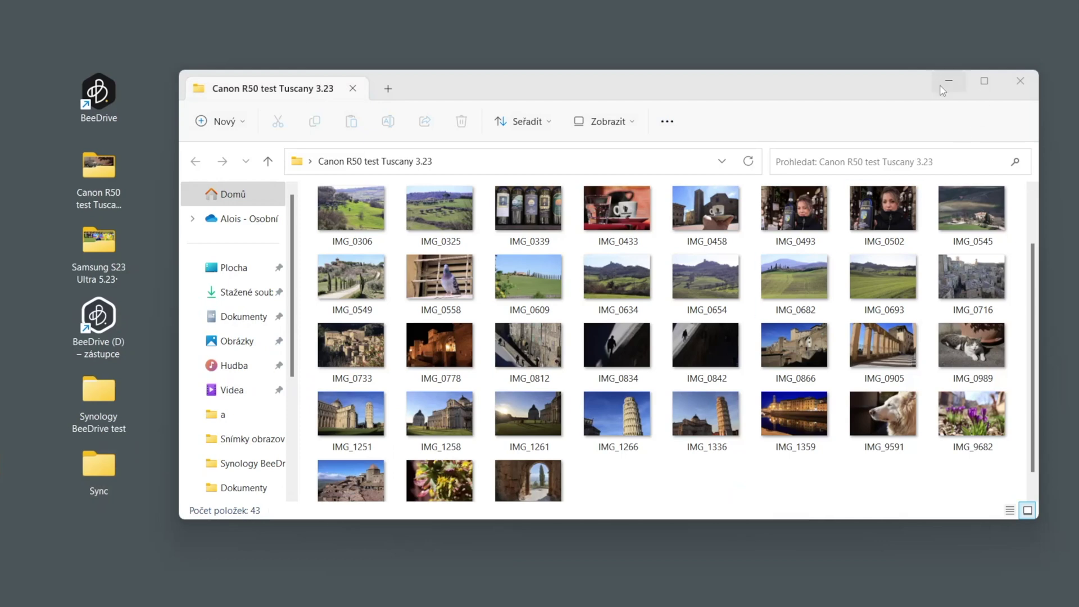
left_click(947, 84)
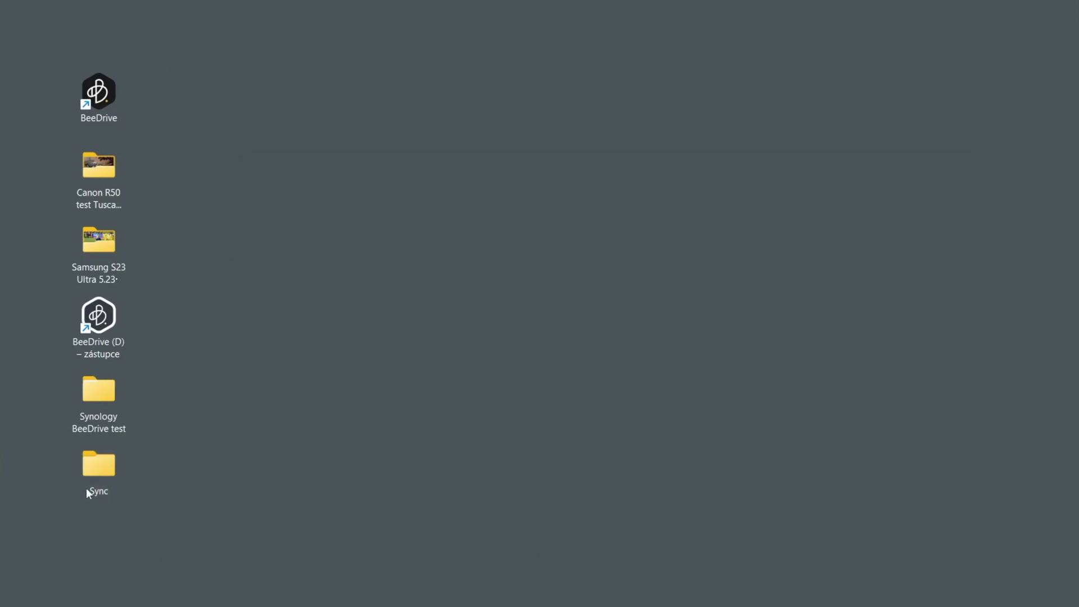
double_click(99, 471)
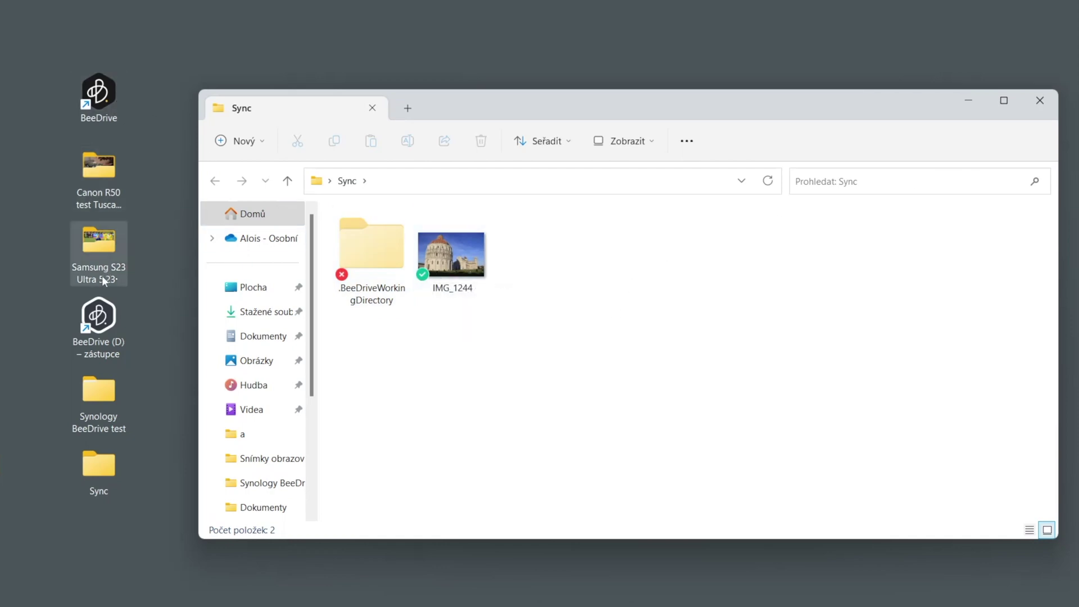
Open D:\sync on BeeDrive, compare it with the Sync folder, then close both windows.
double_click(100, 333)
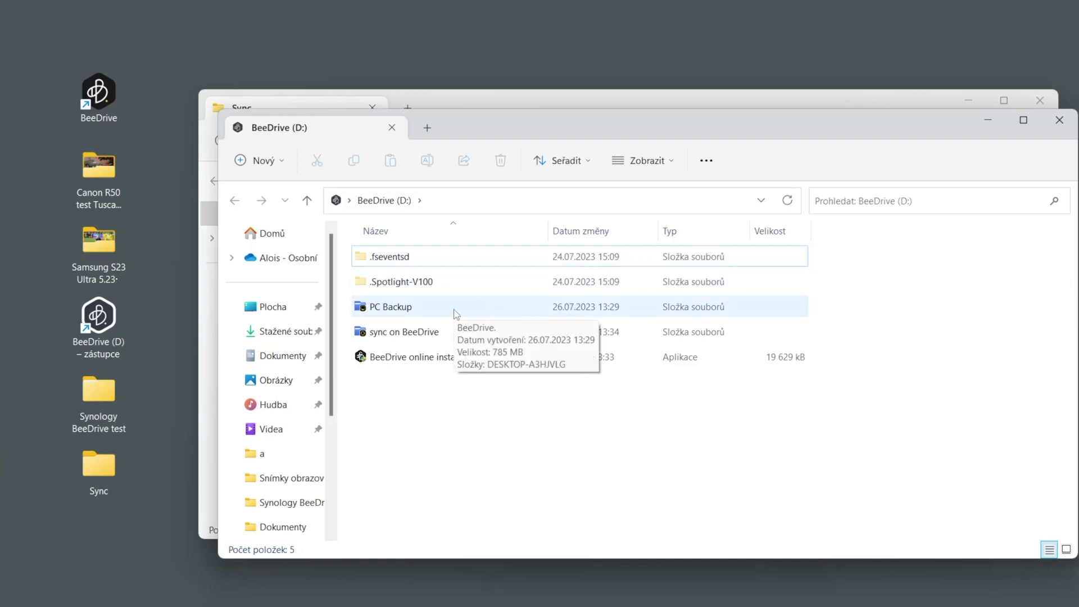
double_click(435, 334)
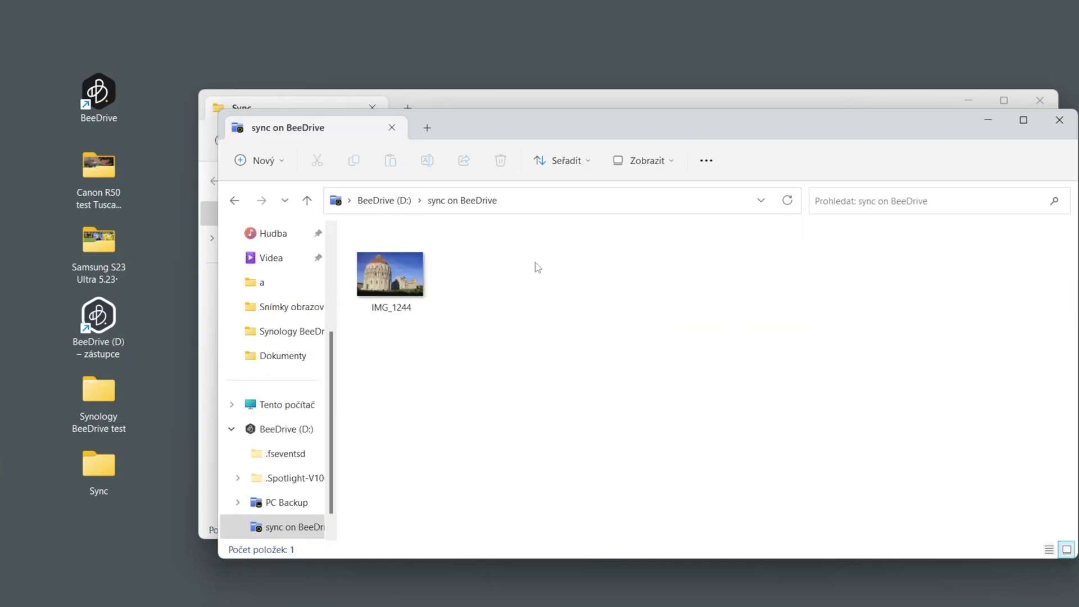
double_click(100, 477)
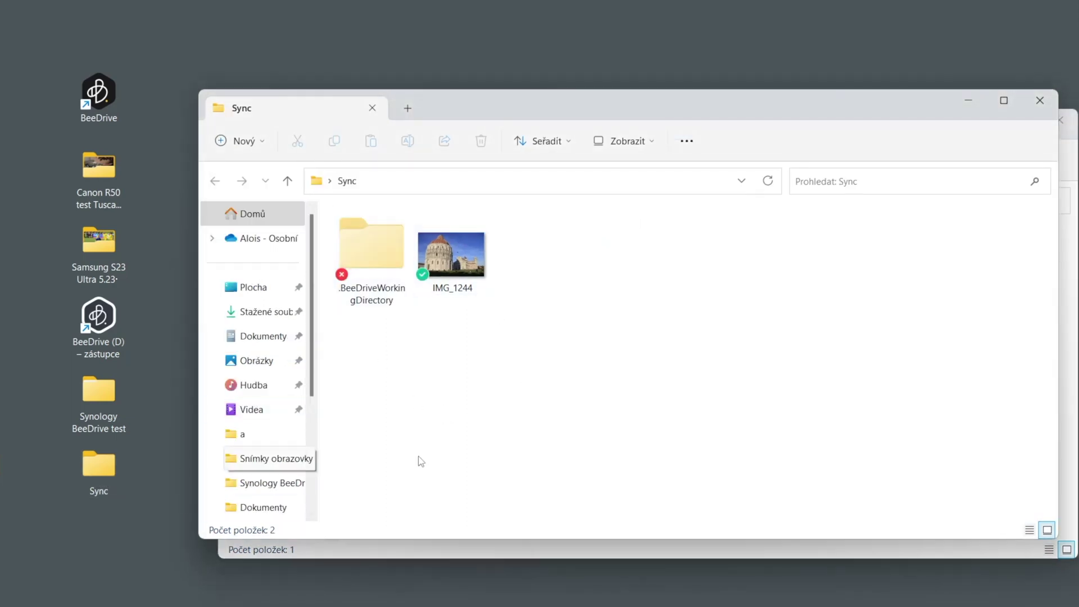
left_click(1039, 100)
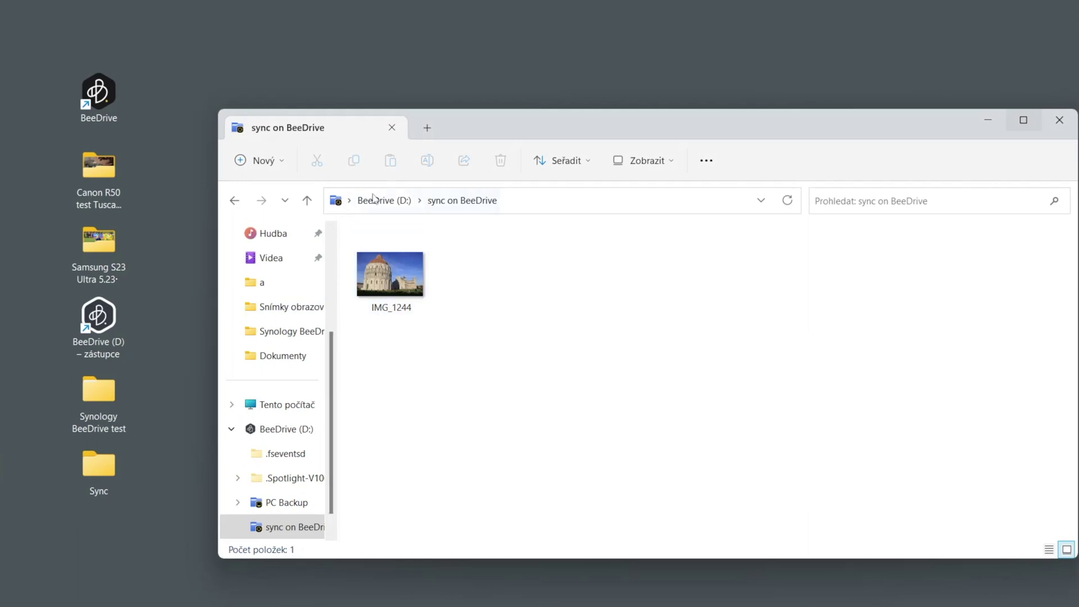
left_click(1070, 128)
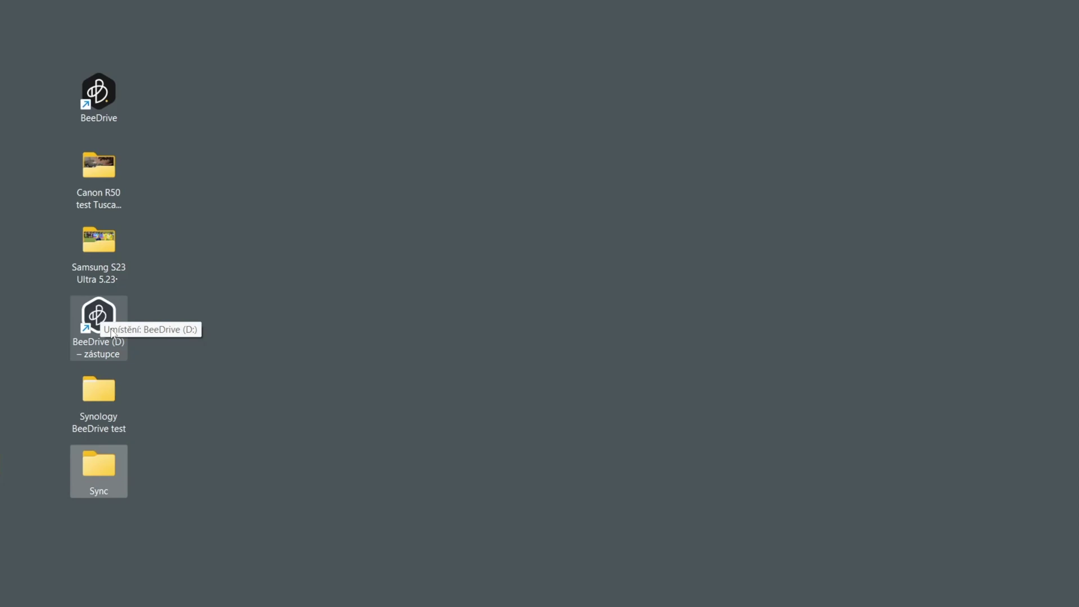
Launch BeeDrive and open Edit advanced settings for the File Sync task.
left_click(106, 115)
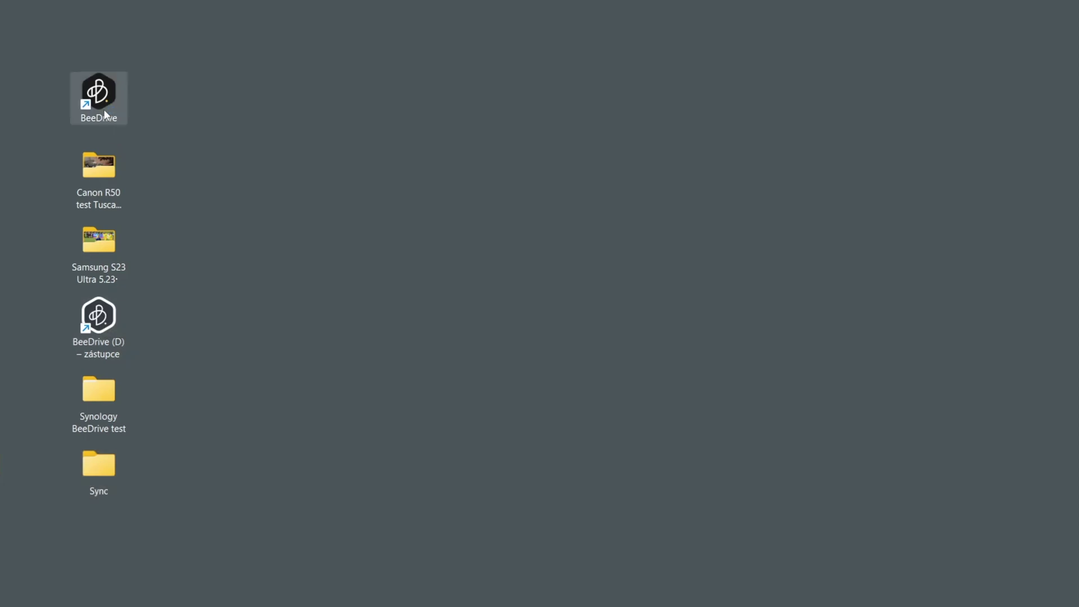
double_click(105, 115)
left_click(191, 161)
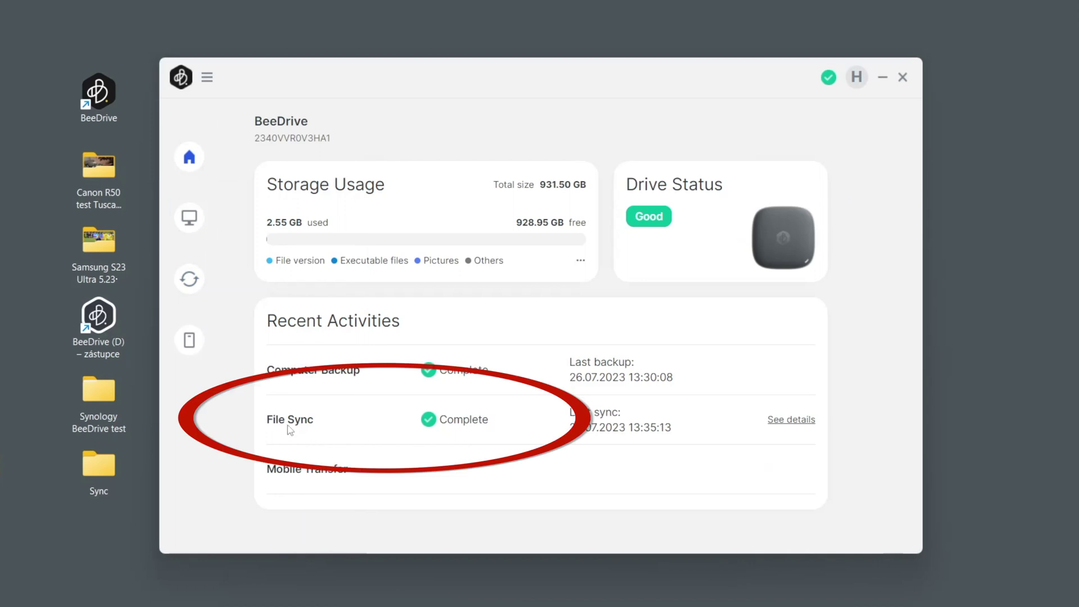
left_click(805, 428)
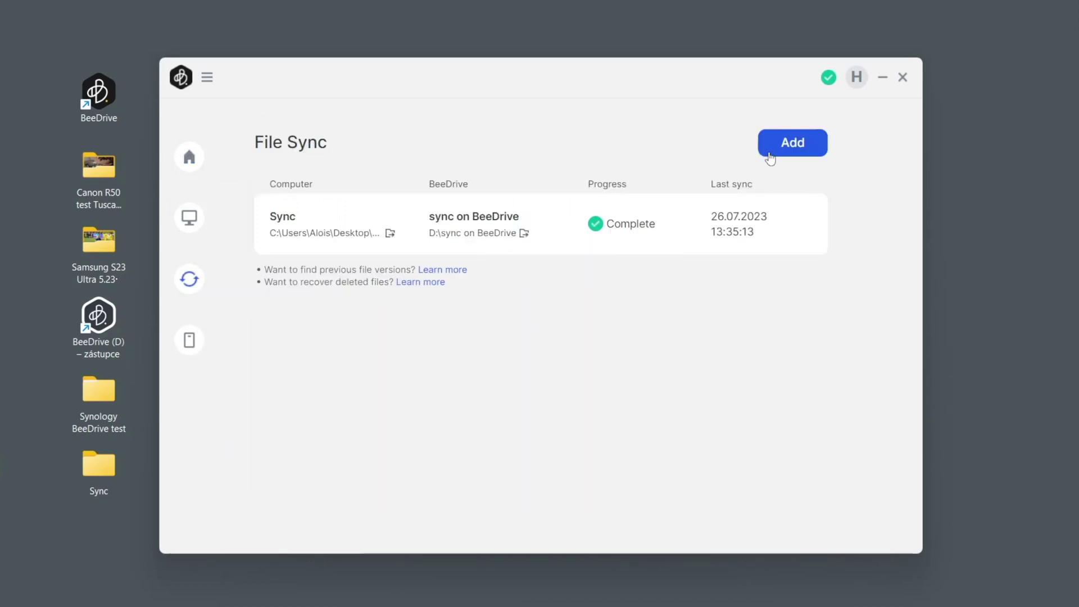
left_click(808, 227)
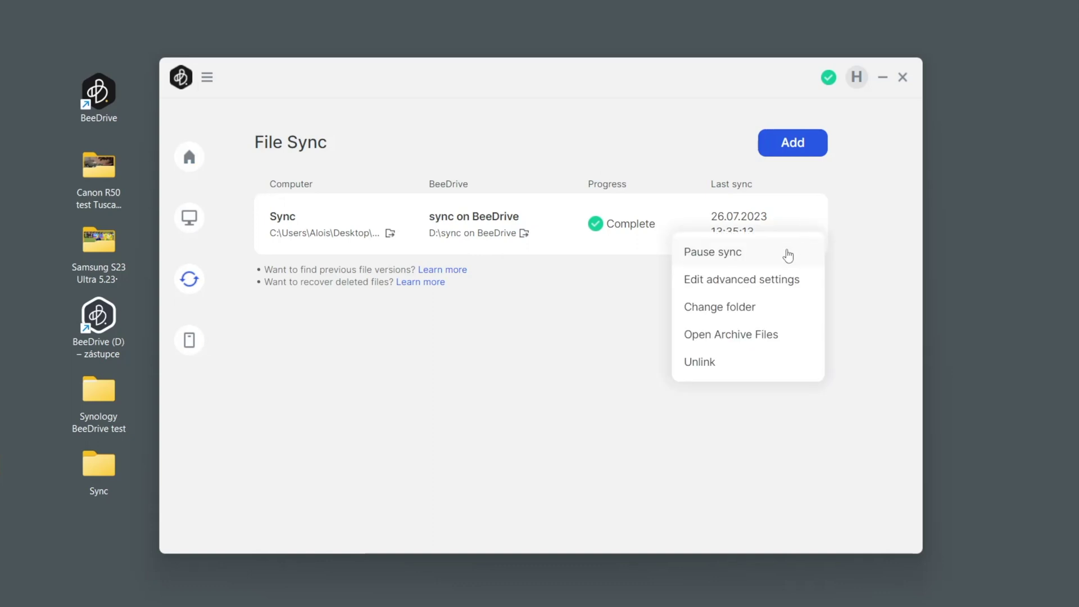
left_click(759, 289)
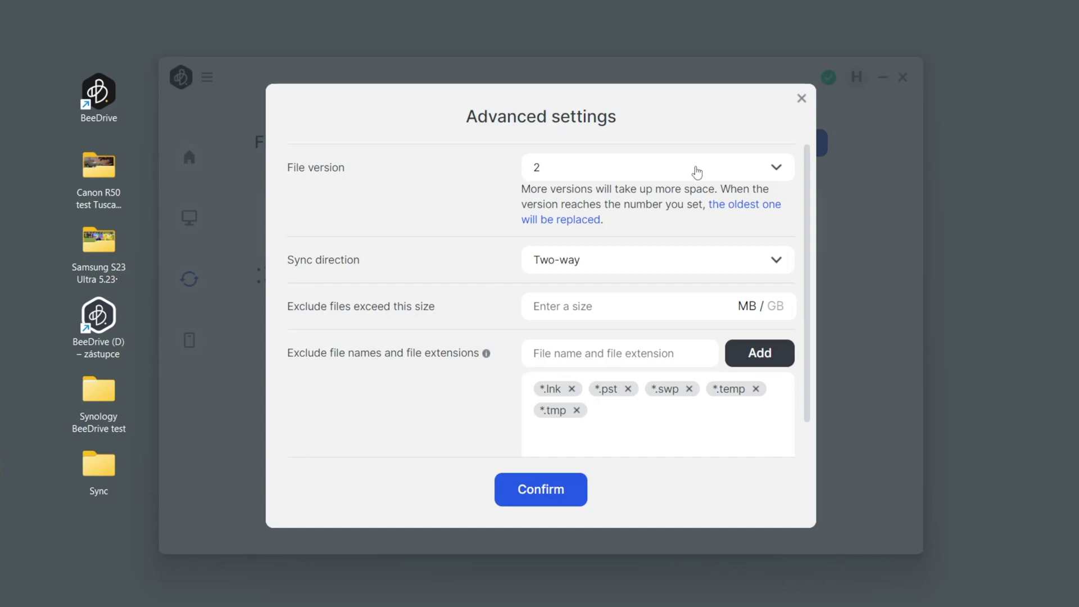
Set File version to Only current version.
left_click(700, 164)
left_click(646, 213)
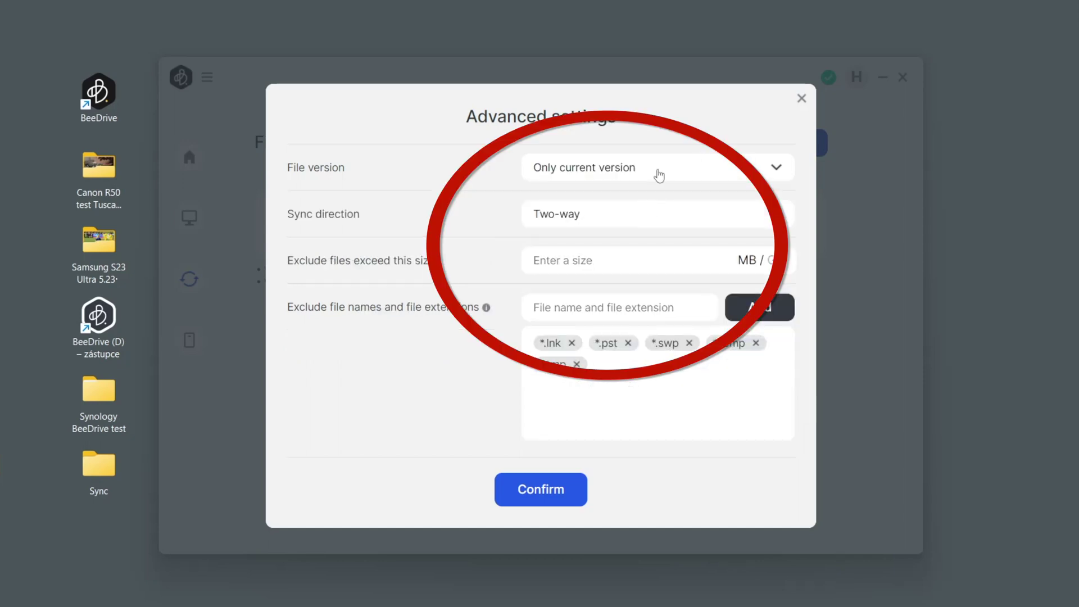
left_click(655, 174)
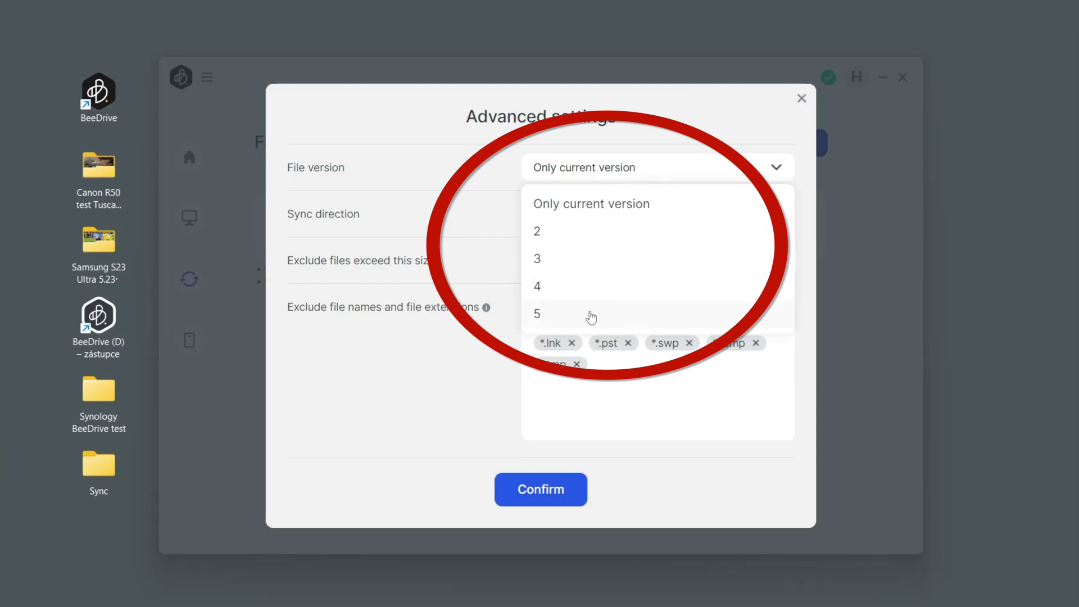
left_click(440, 159)
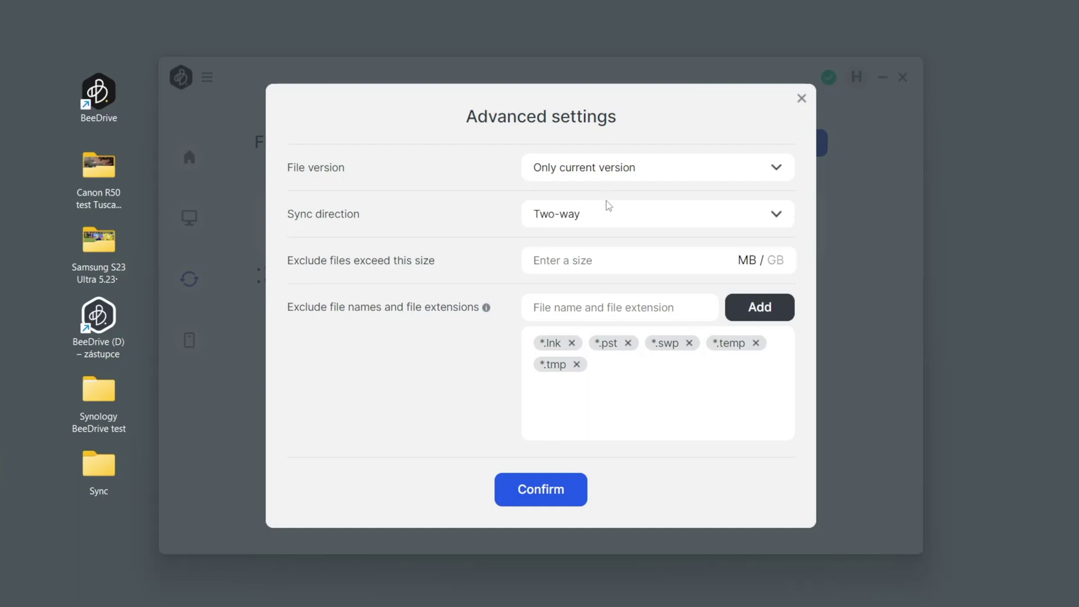
Leave Sync direction on Two-way, then close the advanced settings and BeeDrive.
left_click(617, 219)
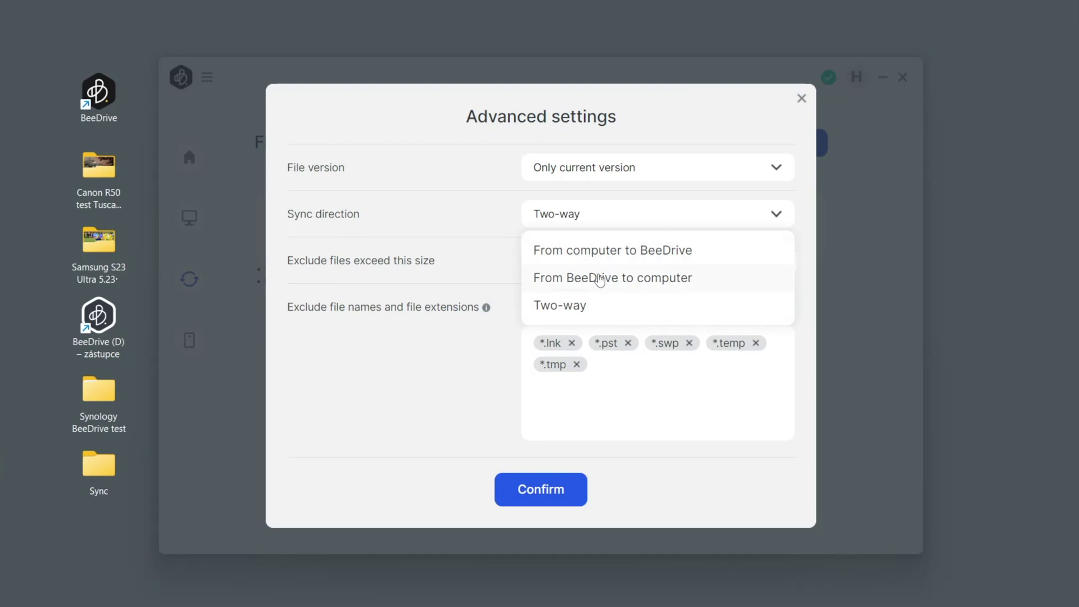
left_click(582, 308)
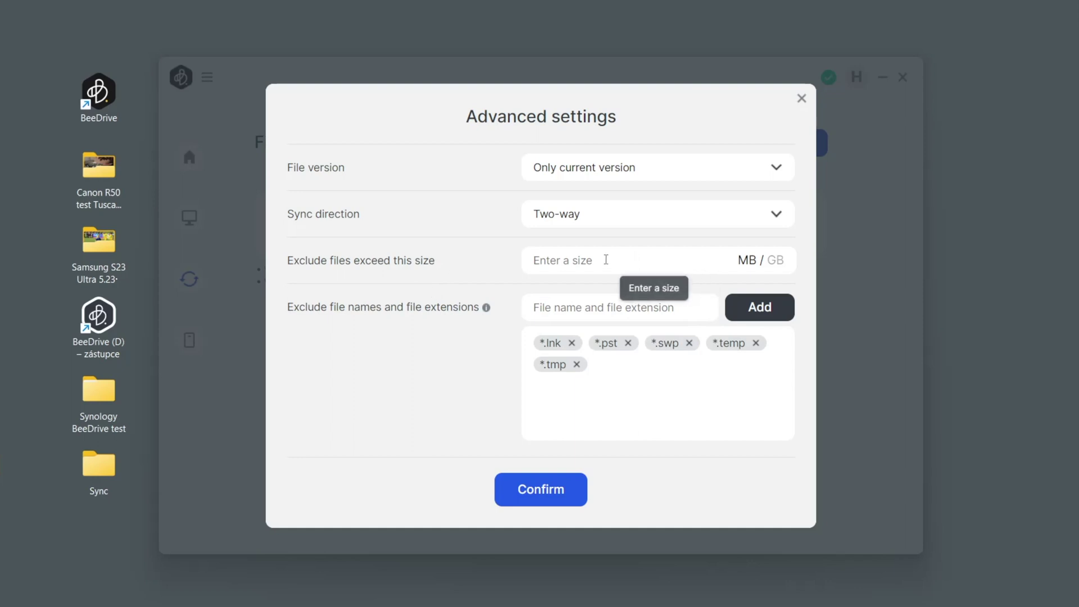
left_click(606, 259)
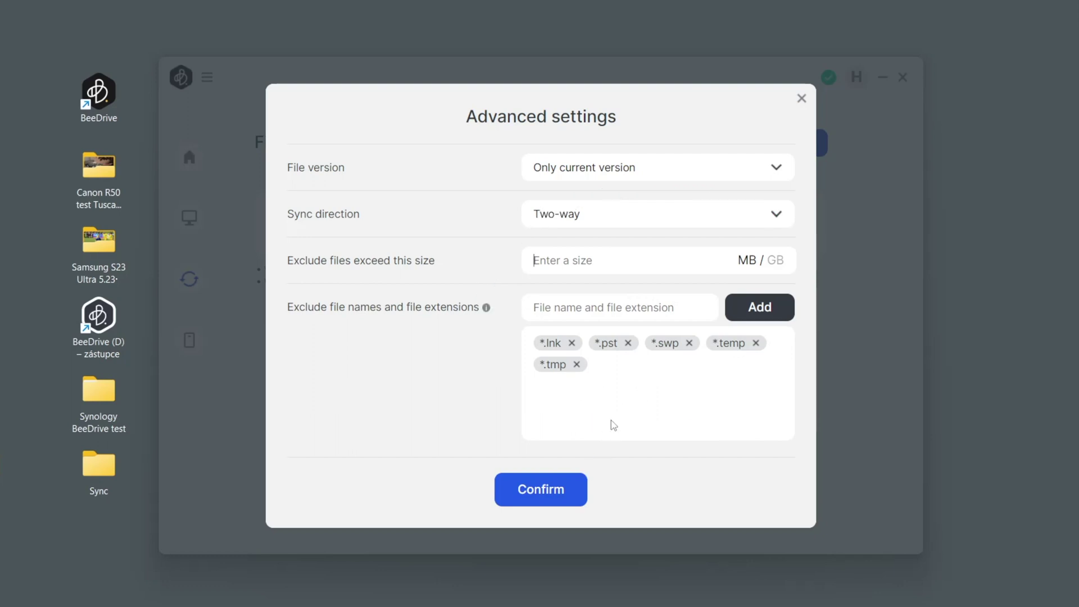
left_click(802, 99)
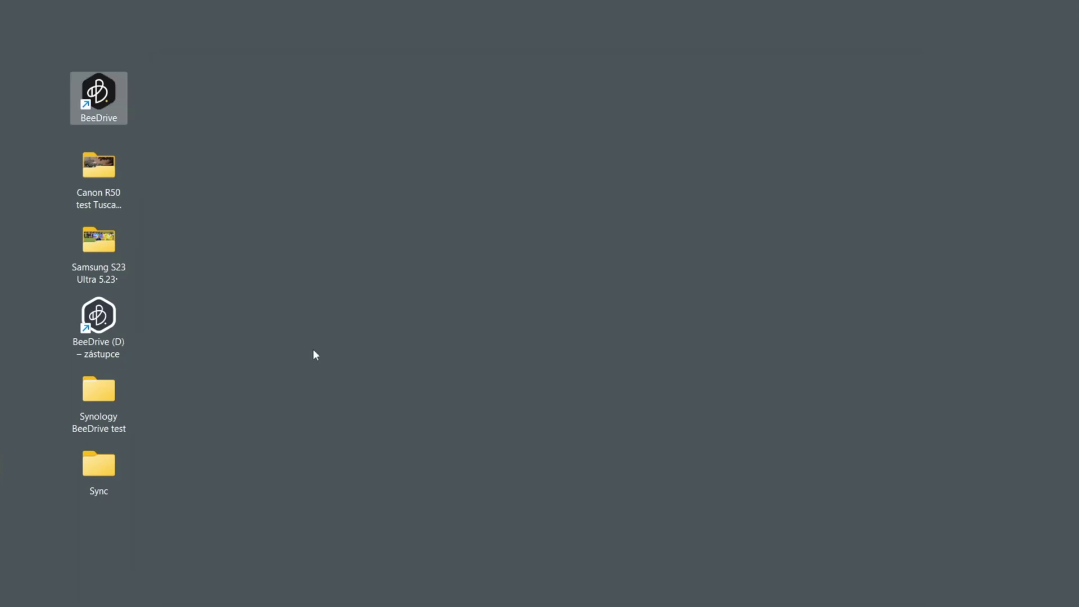
Drag the Canon R50 and Samsung S23 folders into Synology BeeDrive test, then check it.
mouse_move(99, 175)
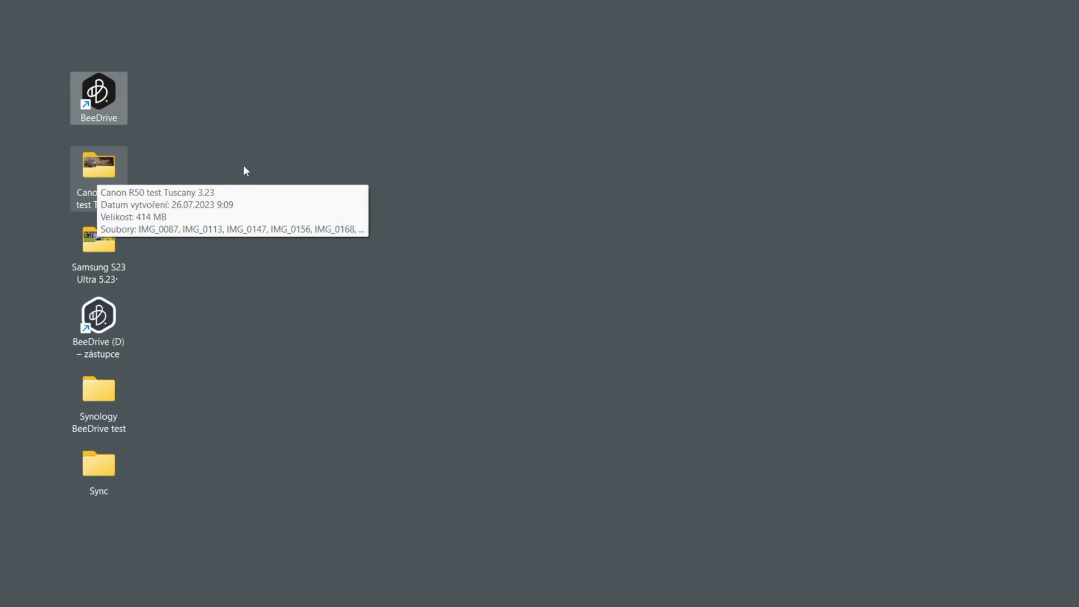
left_click_drag(99, 166, 106, 398)
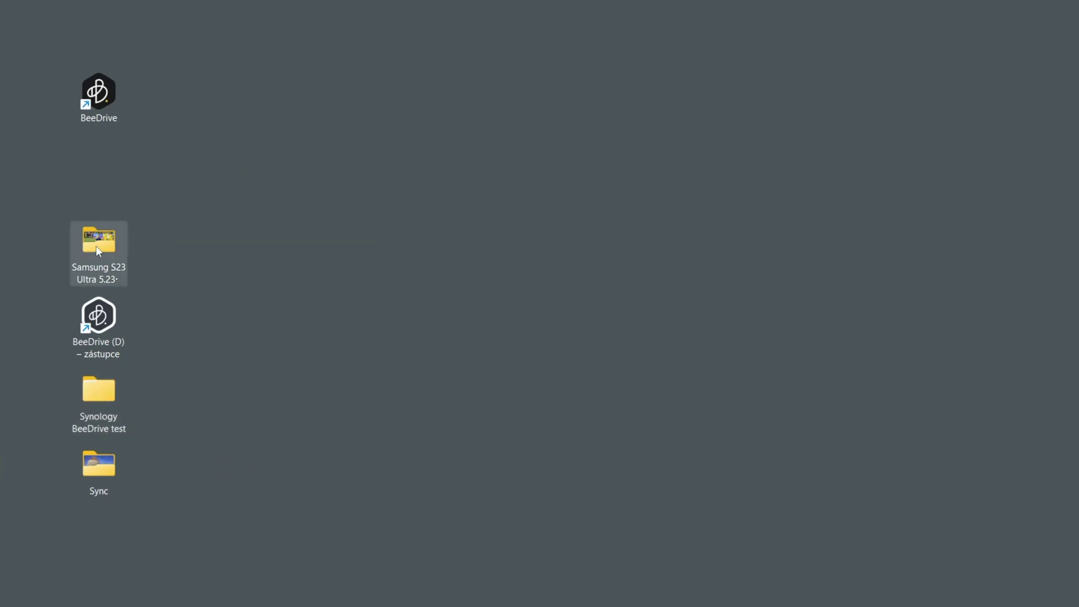
left_click_drag(98, 251, 100, 400)
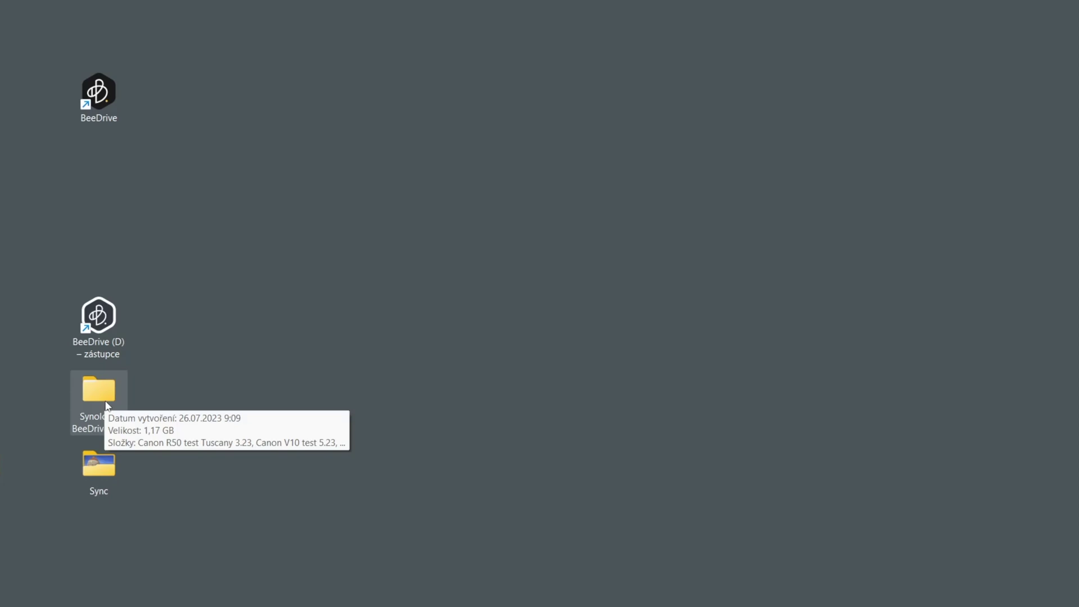
double_click(107, 404)
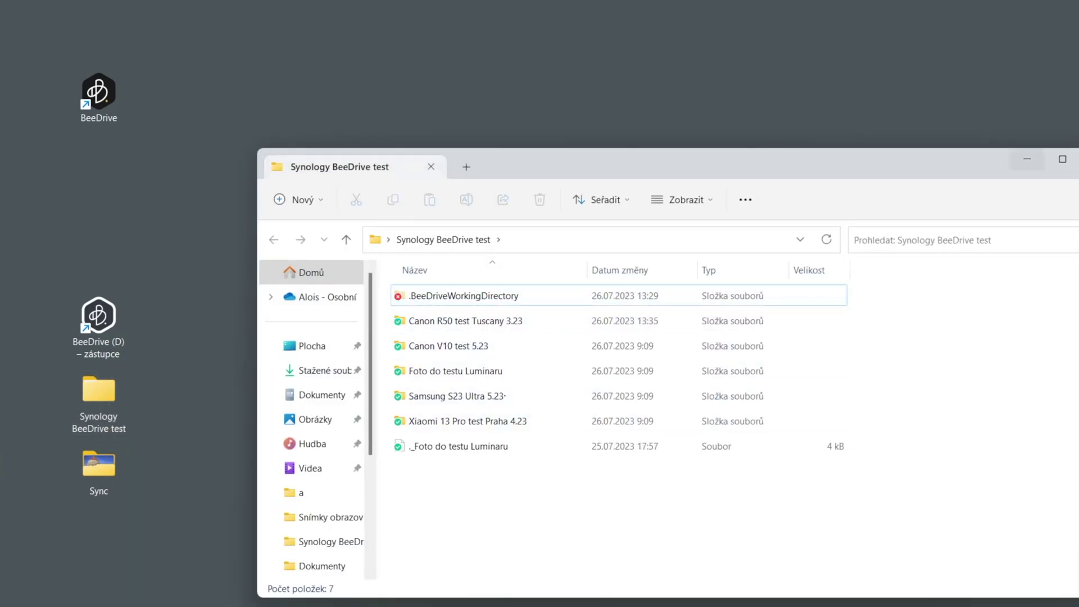
left_click(1027, 159)
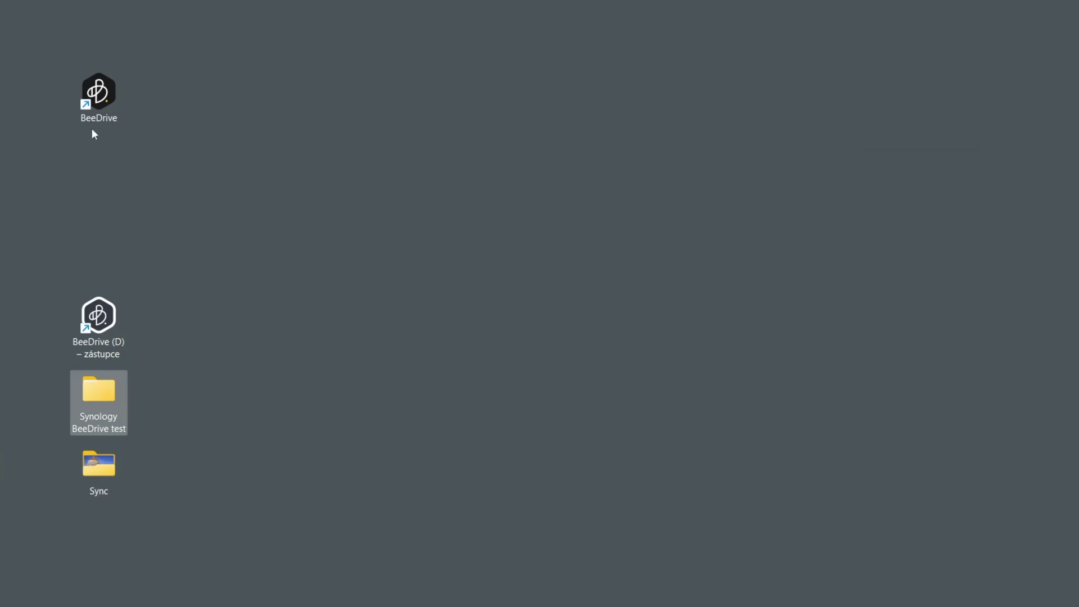
Relaunch BeeDrive on Computer Backup, showing Complete at 26.07.2023 13:37:55.
double_click(96, 107)
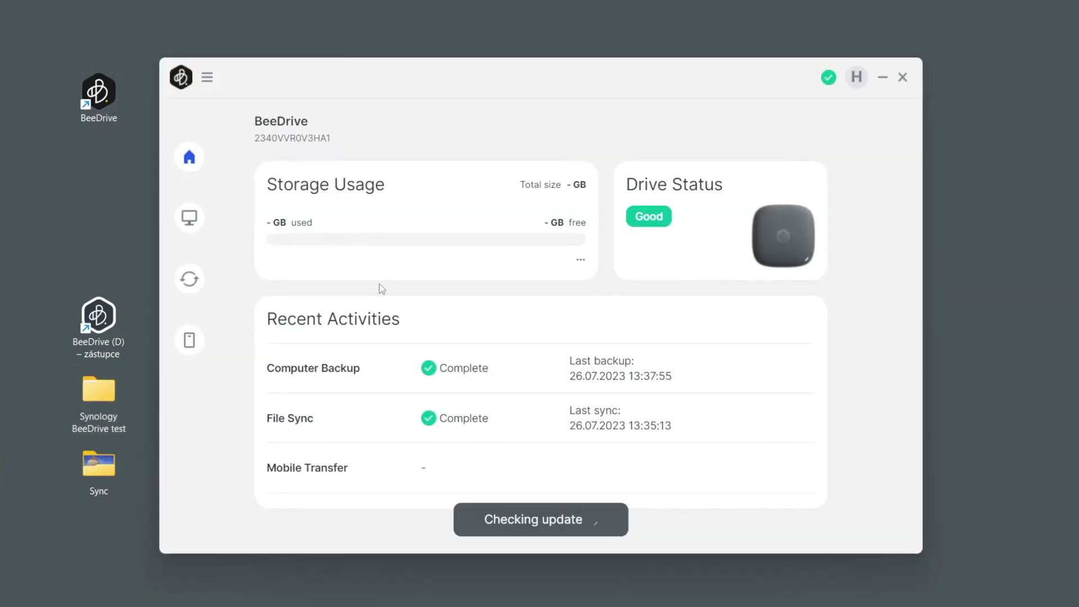
left_click(204, 229)
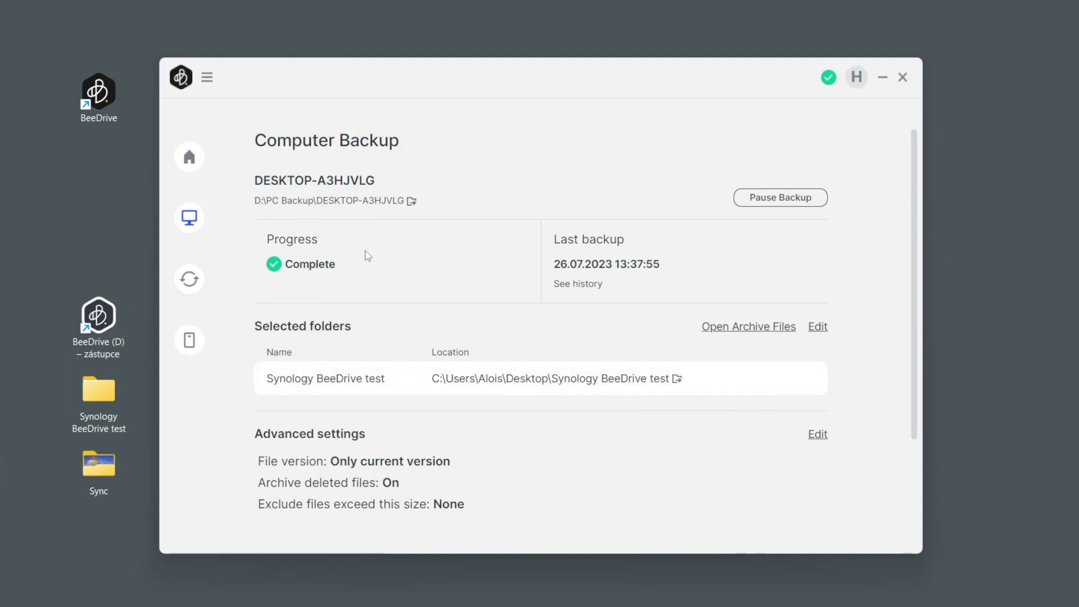
Open Synology BeeDrive test and browse the Canon R50 test Tuscany 3.23 photos.
double_click(96, 405)
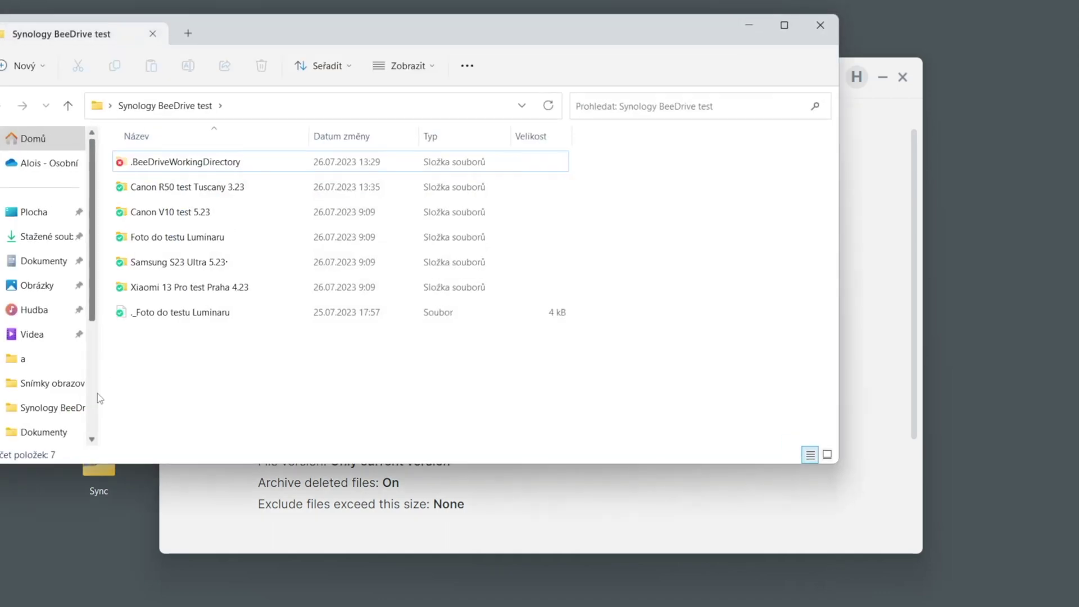
double_click(201, 188)
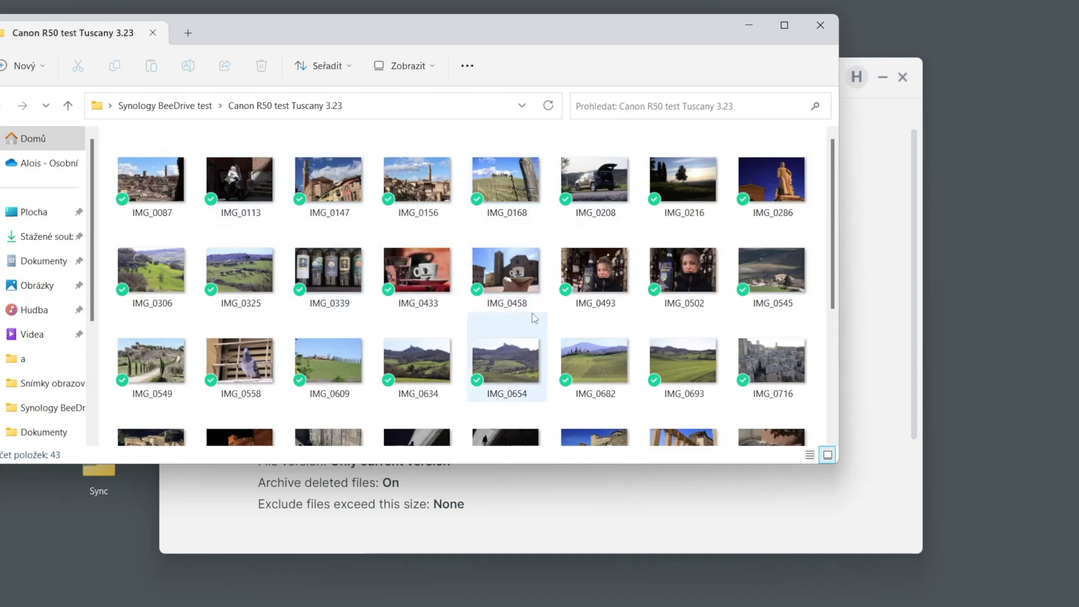
scroll(585, 231, "down", 5)
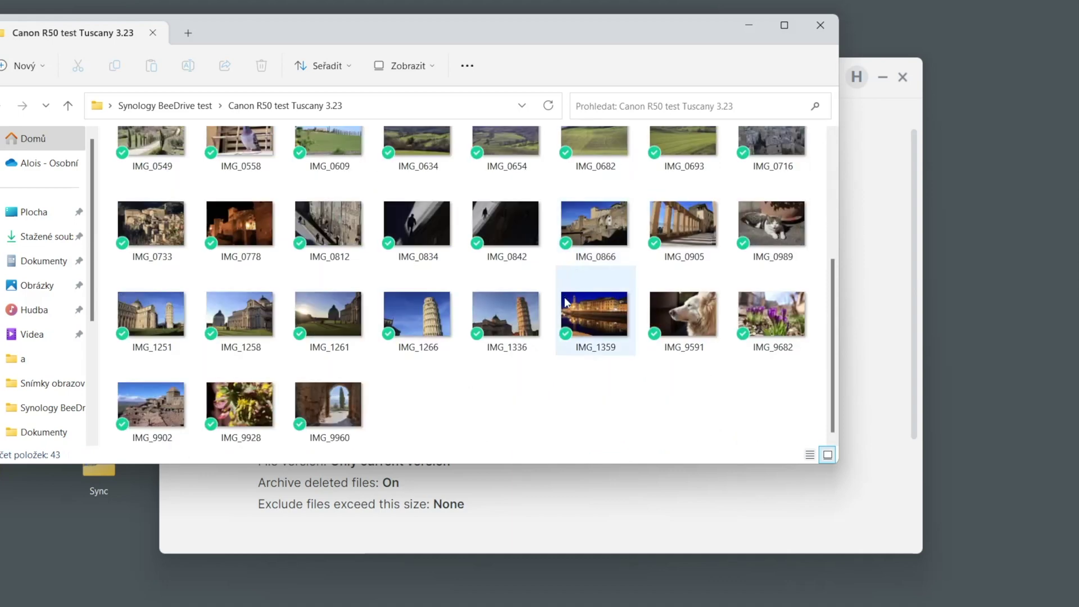
scroll(590, 337, "up", 5)
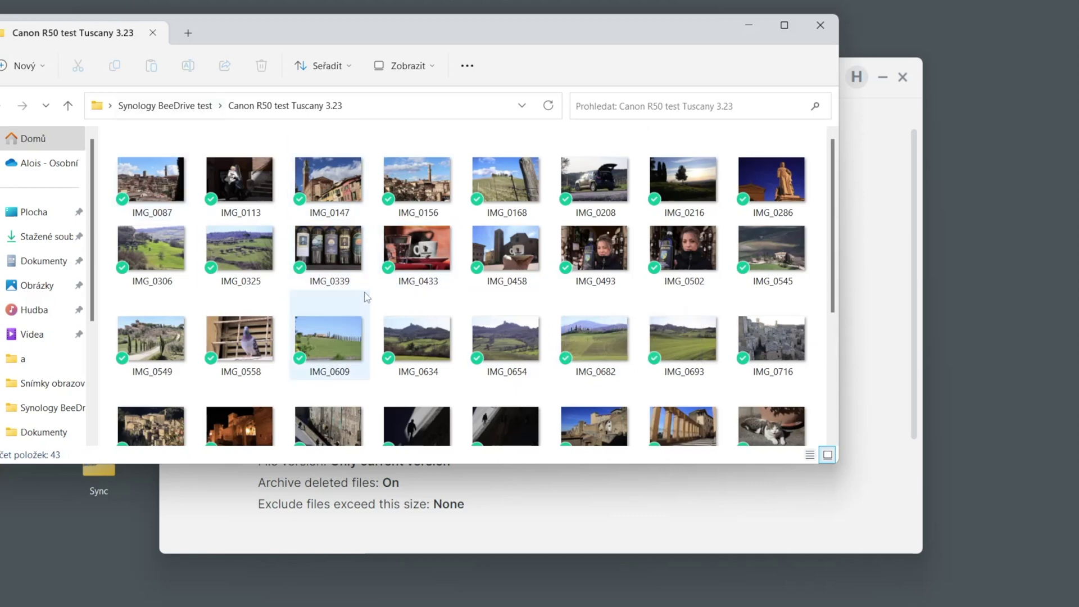
mouse_move(502, 282)
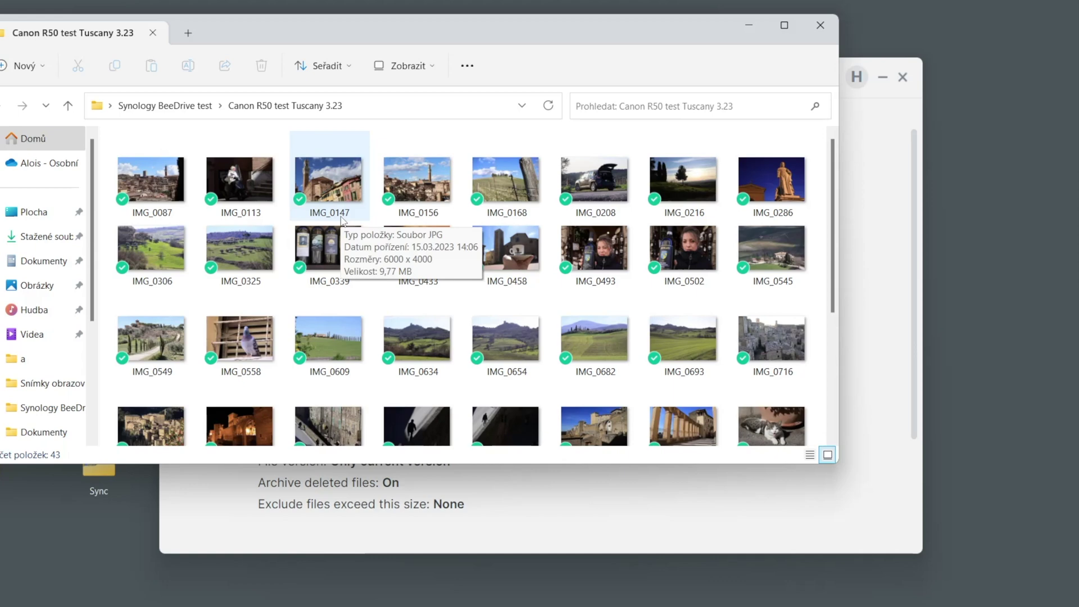
left_click(68, 106)
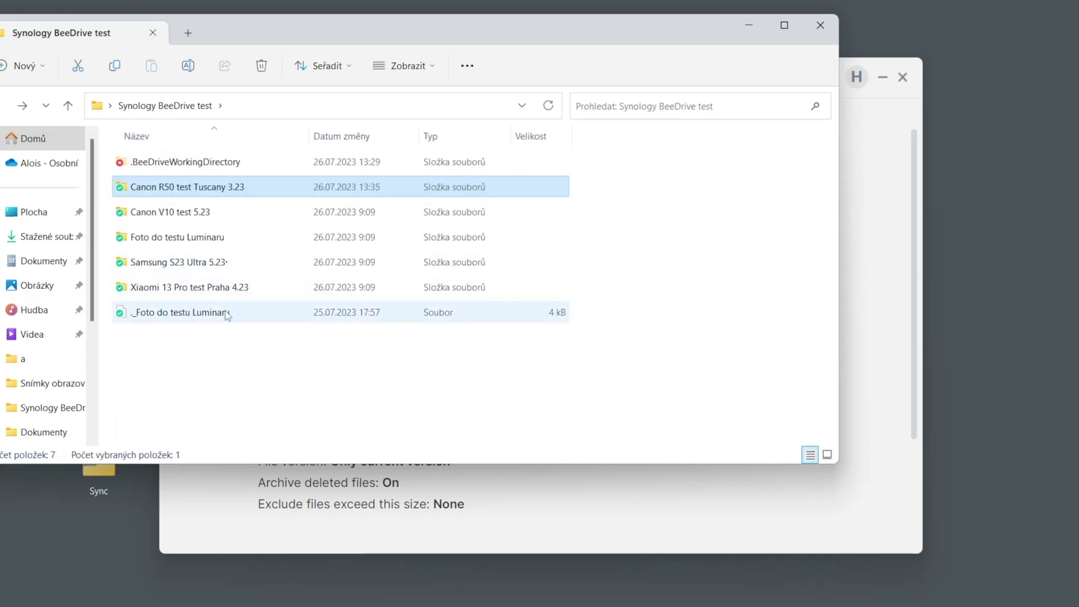
Browse the Xiaomi 13 Pro test Praha 4.23 photos, then return to Synology BeeDrive test.
double_click(220, 289)
scroll(640, 326, "down", 3)
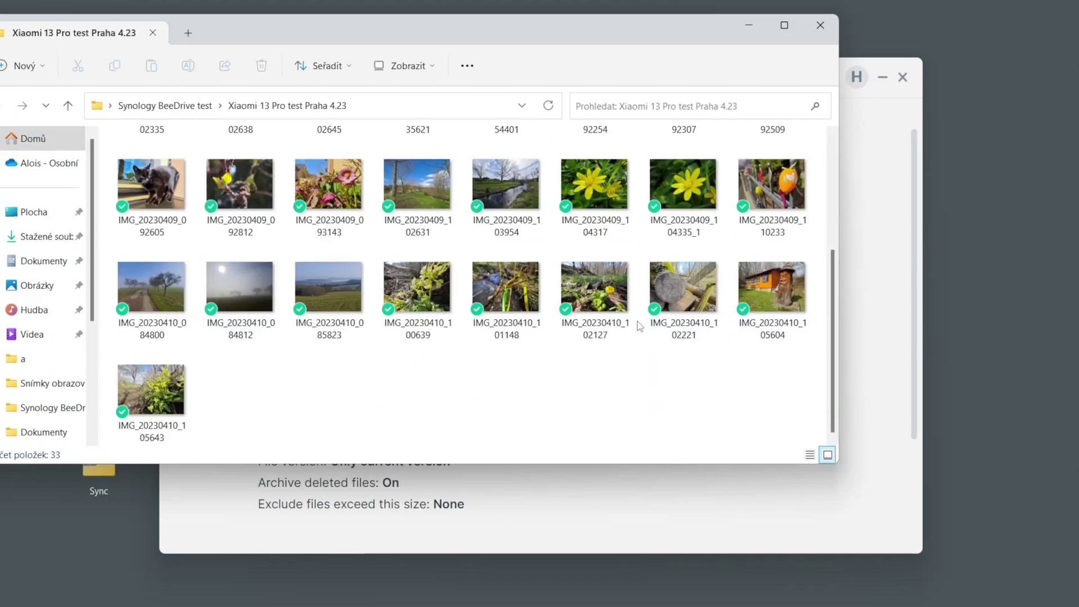
scroll(641, 326, "up", 3)
left_click(4, 106)
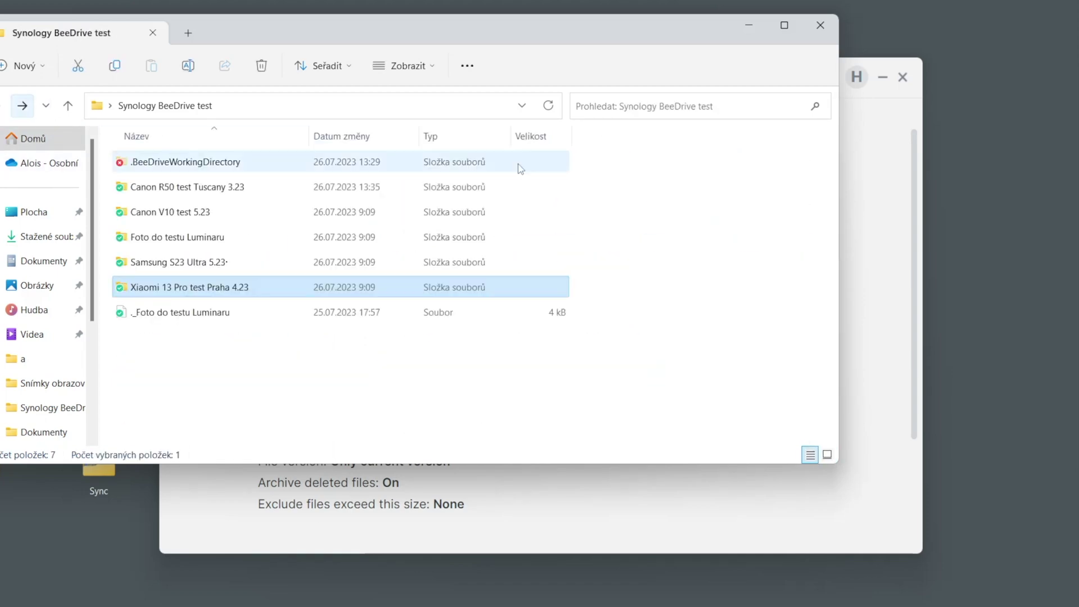
Close File Explorer and start BeeDrive's Mobile Transfer setup to show the pairing QR code.
left_click(817, 29)
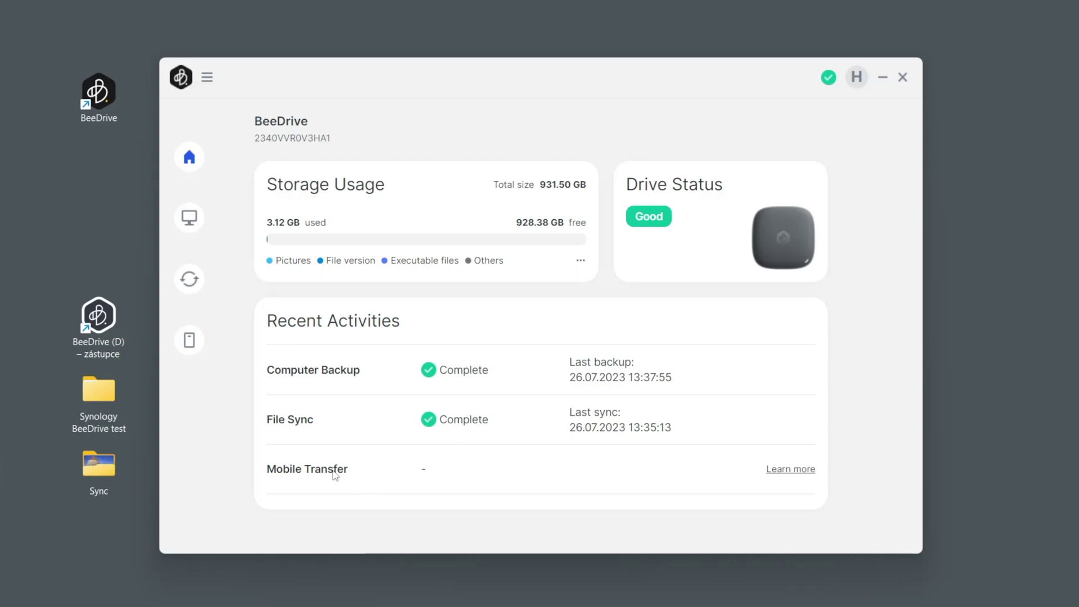
left_click(191, 341)
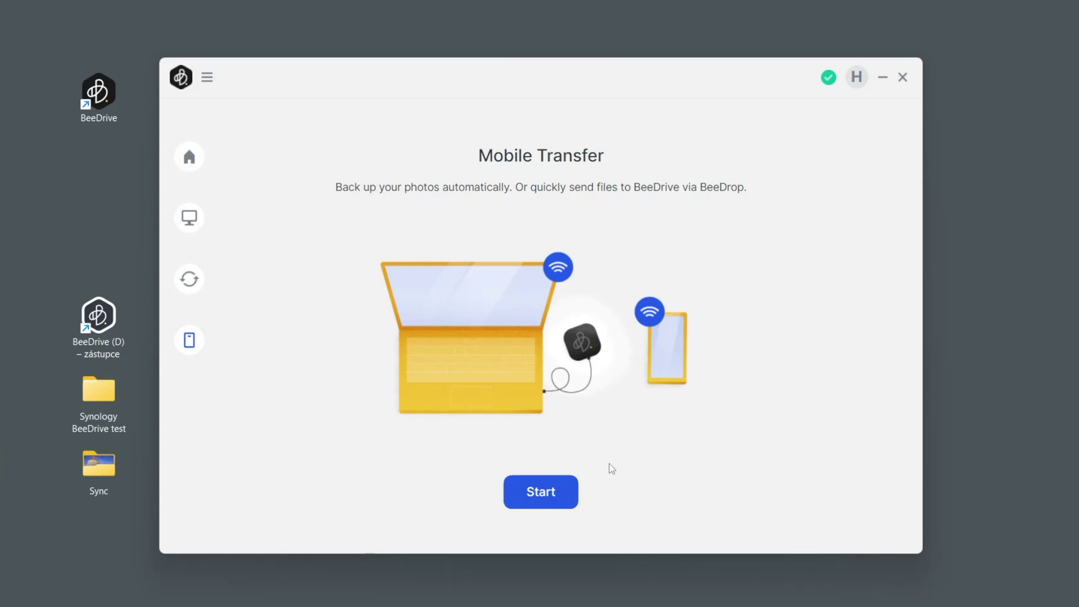
left_click(534, 497)
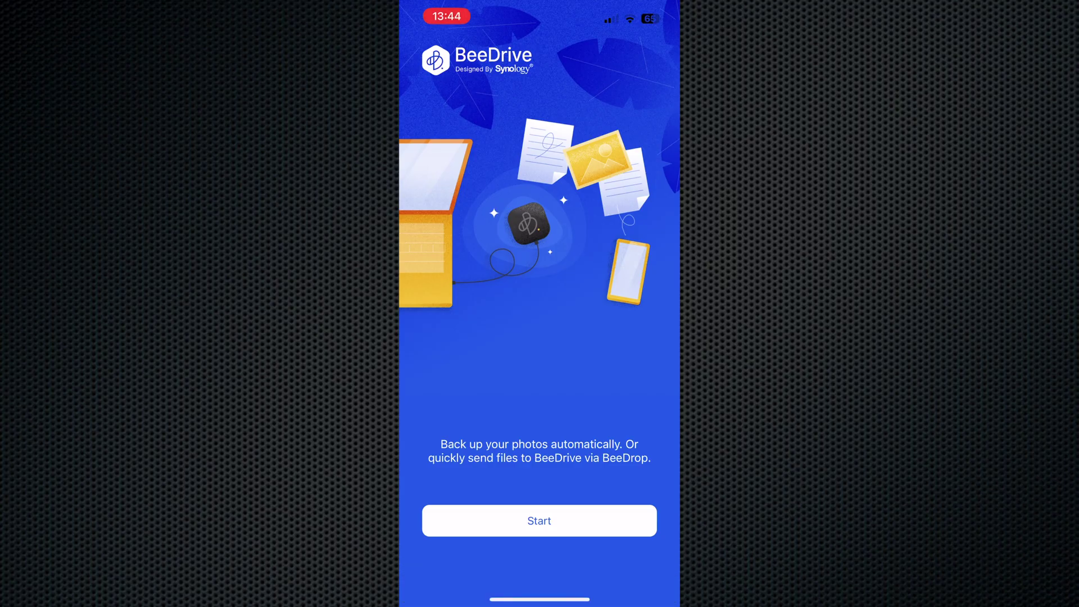
Pair the phone via QR code, choose Back up new photos only, and review Photo format.
left_click(539, 520)
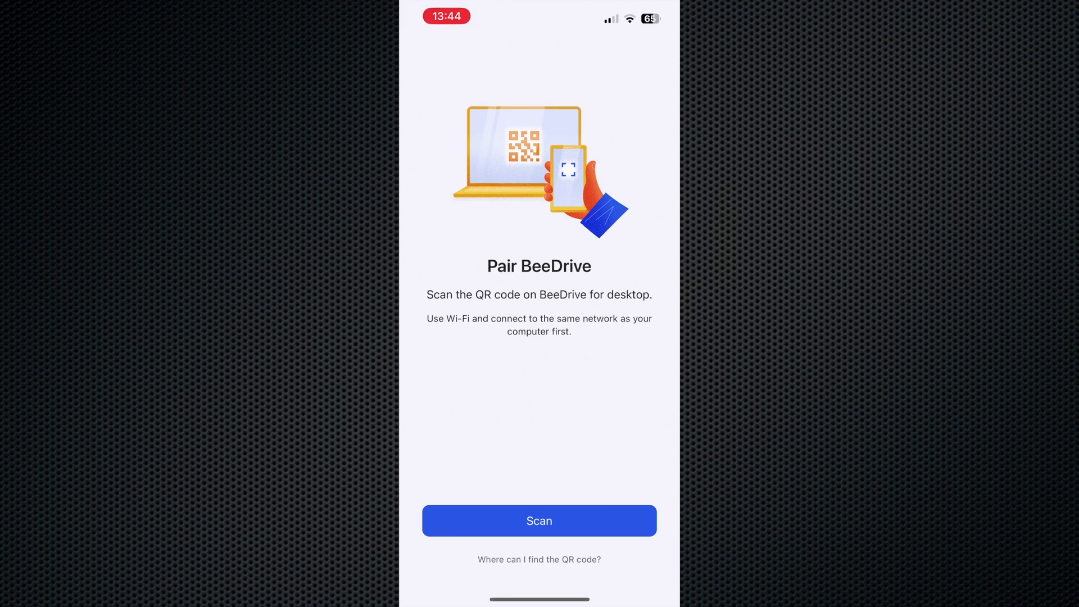
left_click(540, 521)
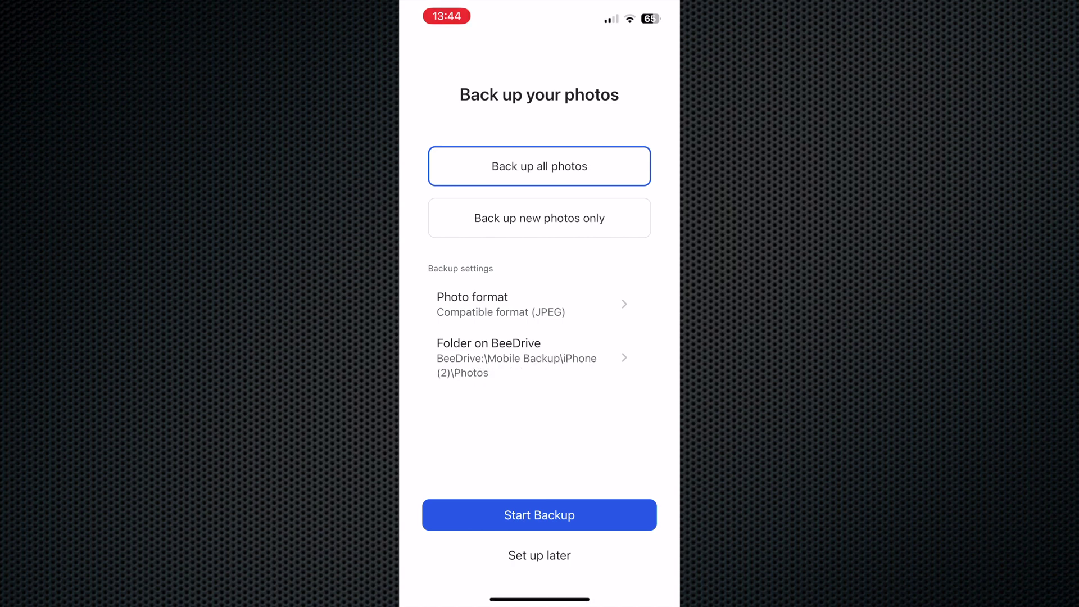
left_click(539, 218)
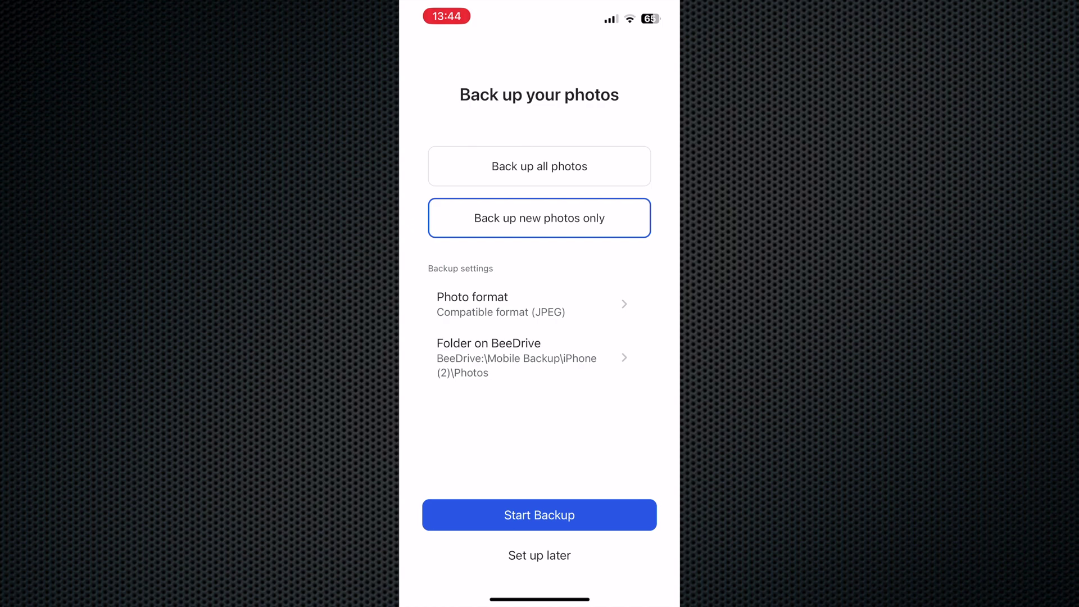
left_click(528, 304)
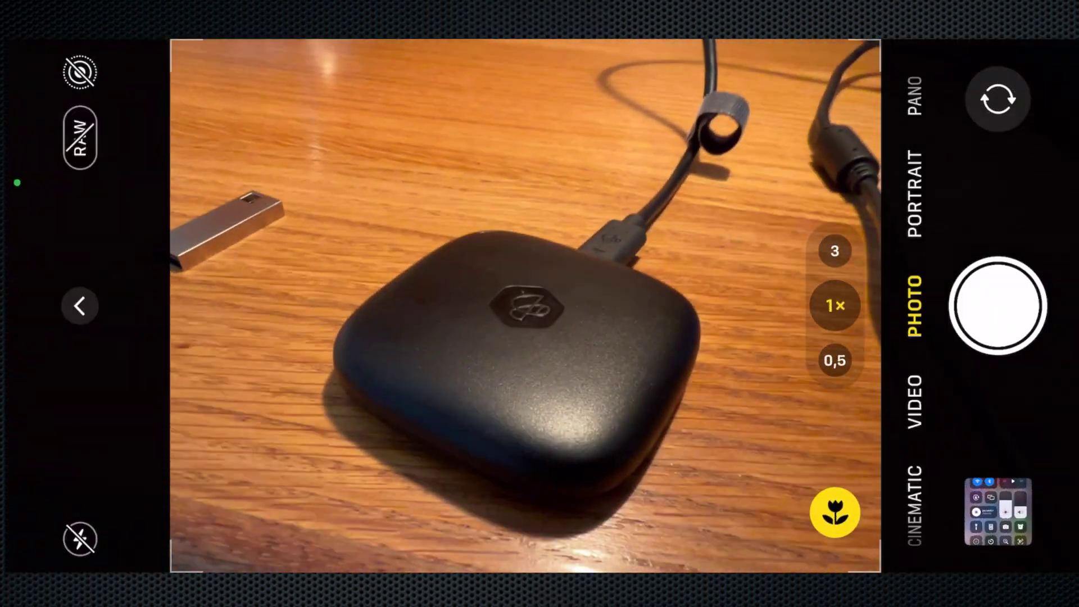
Take two focused photos of the BeeDrive device from different angles.
left_click(510, 337)
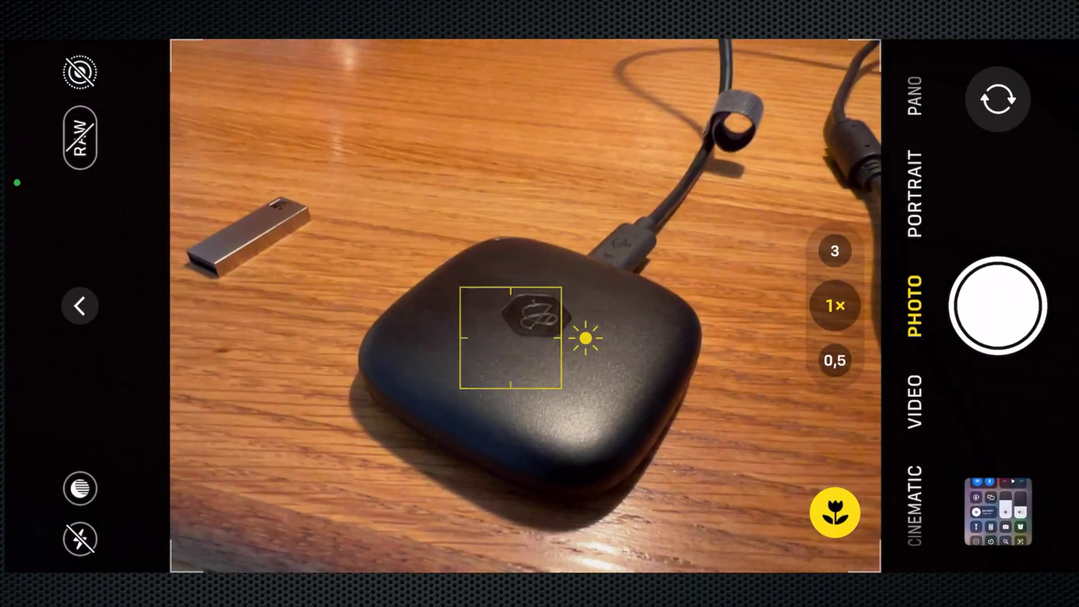
left_click(997, 306)
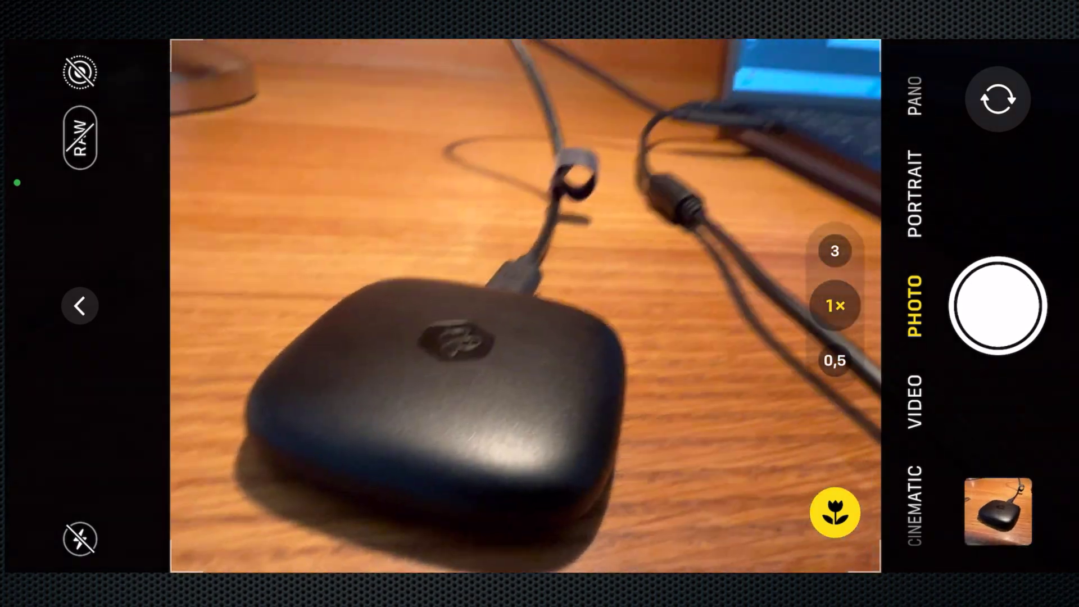
left_click(436, 348)
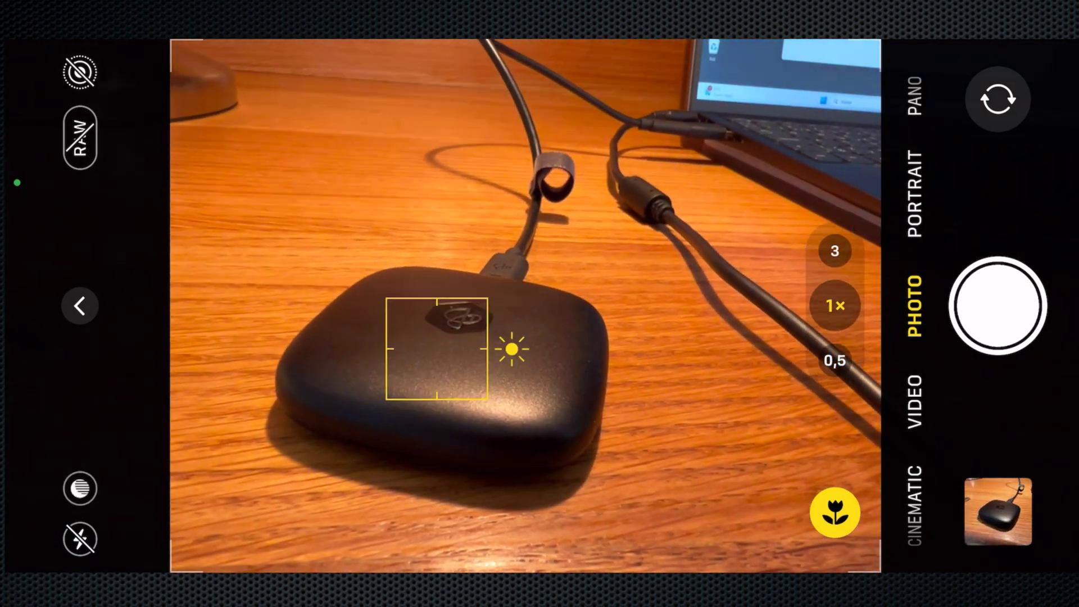
left_click(997, 306)
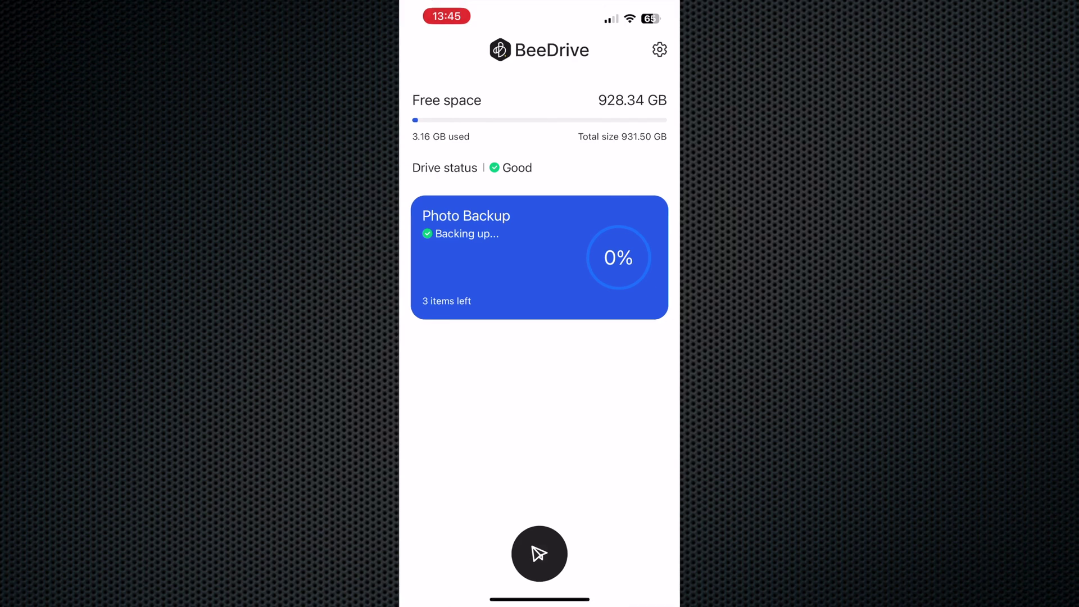
In Photo Backup, leave 'Don't back up videos' off and set Duplicate file to Skip.
left_click(506, 257)
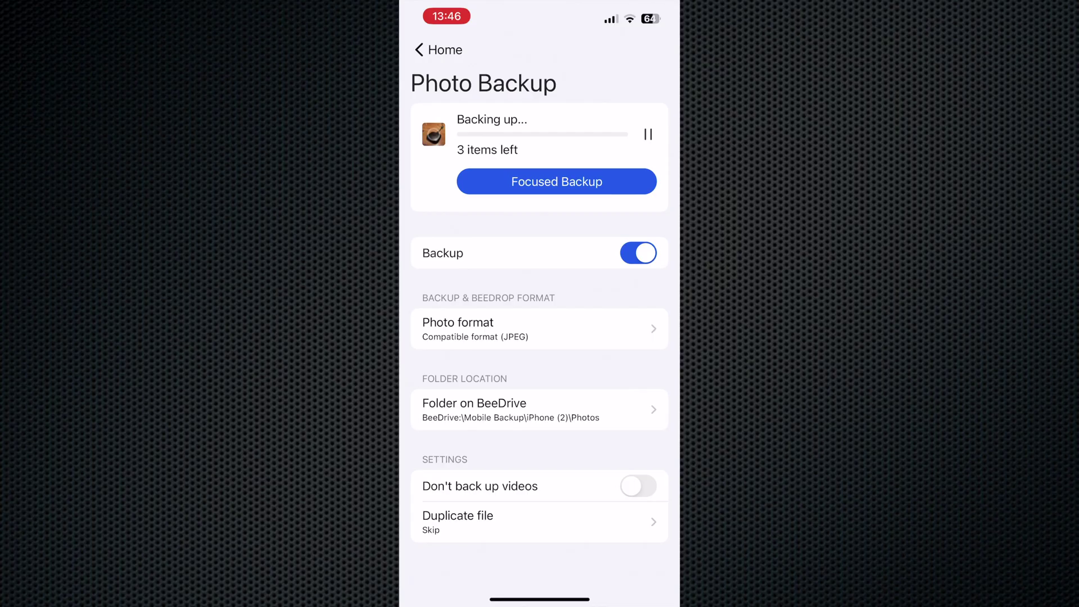
left_click(638, 485)
left_click(638, 485)
left_click(638, 485)
left_click(638, 486)
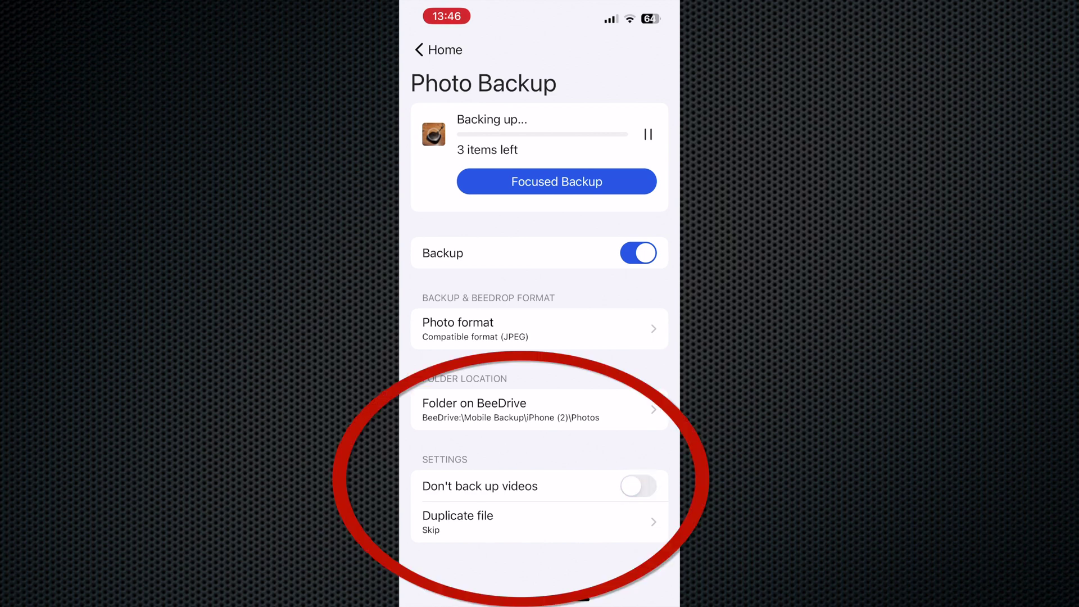
left_click(506, 522)
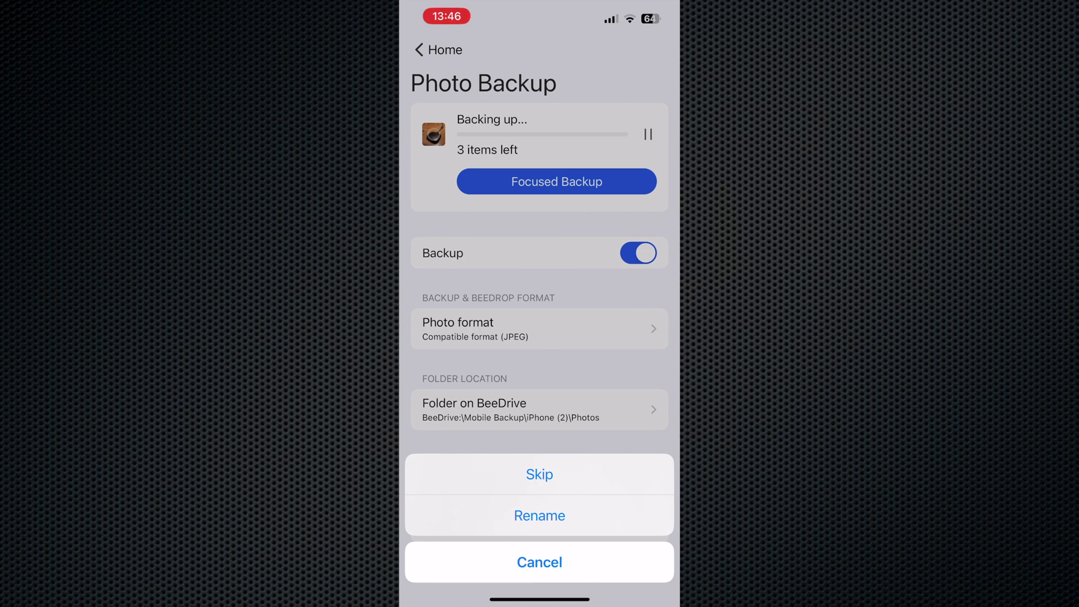
left_click(540, 474)
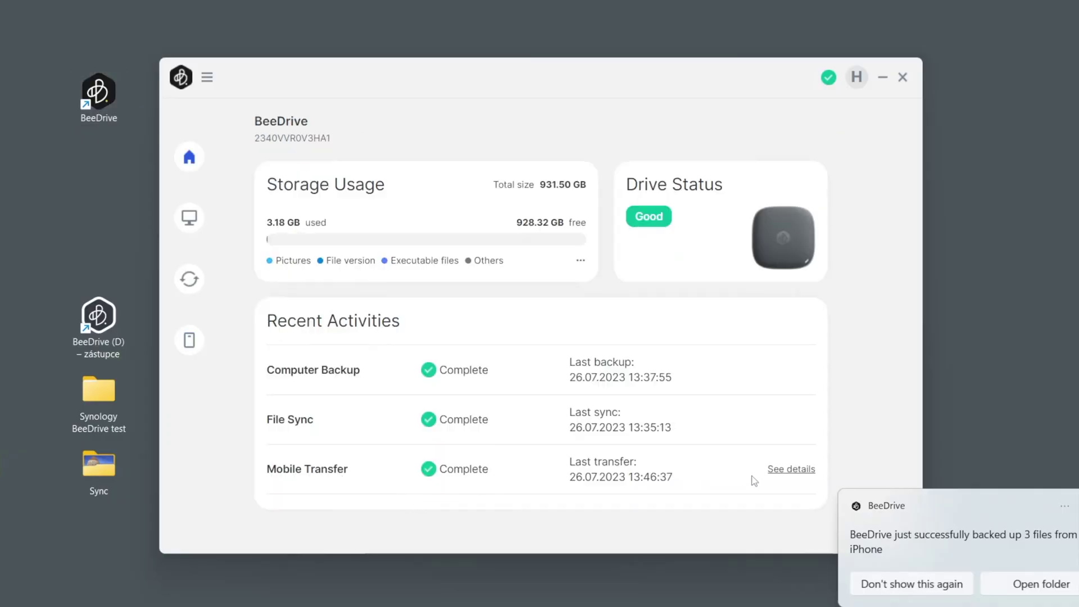
Open BeeDrive (D:) > Mobile Backup > iPhone (2) > Photos and view IMG_3647.
double_click(98, 317)
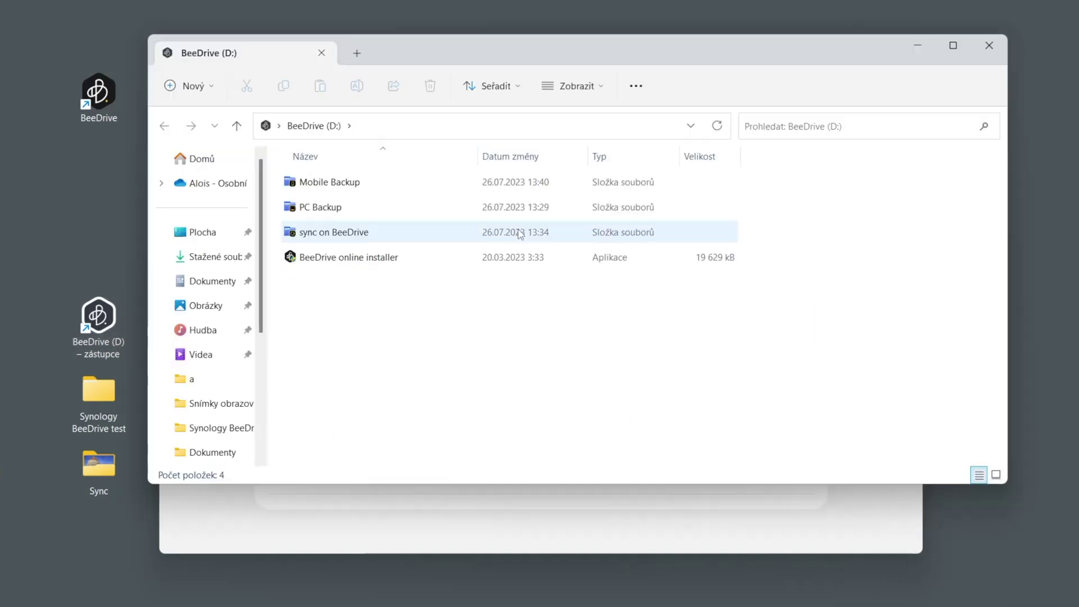
double_click(378, 183)
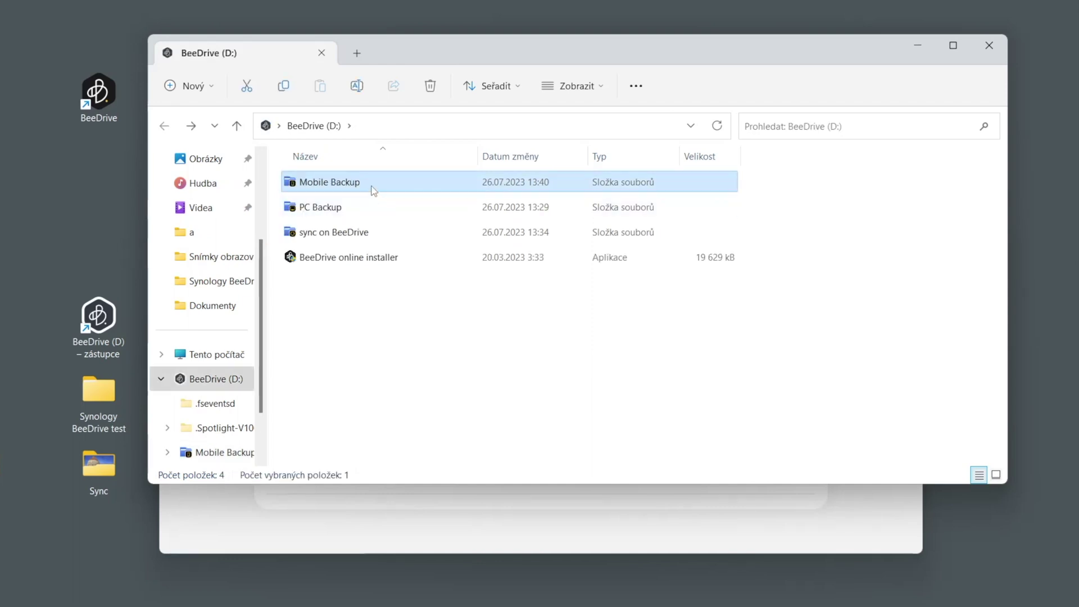
double_click(371, 184)
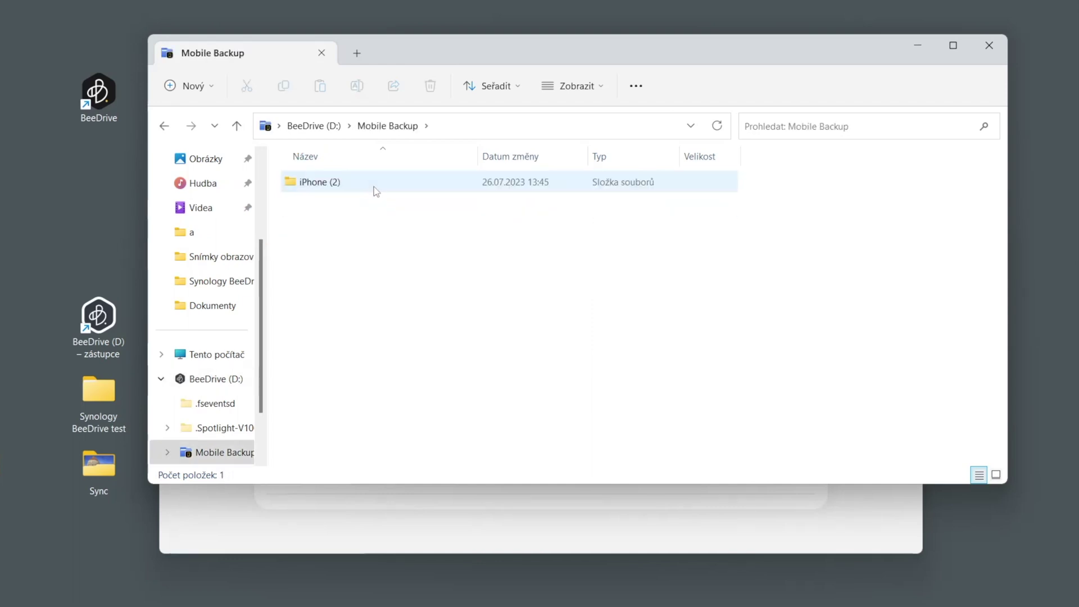
double_click(371, 185)
double_click(373, 189)
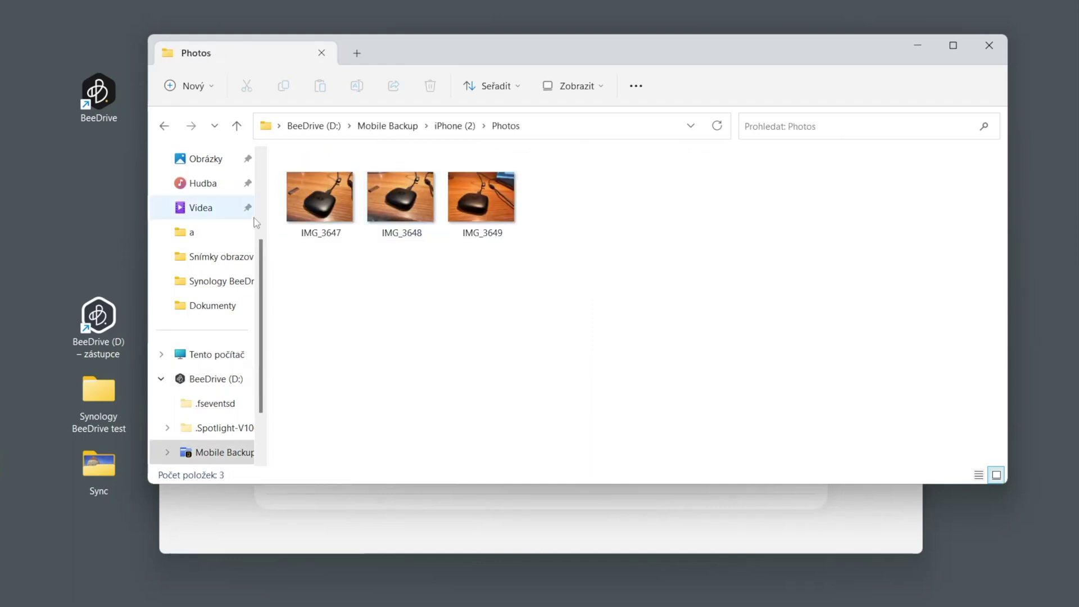
double_click(327, 197)
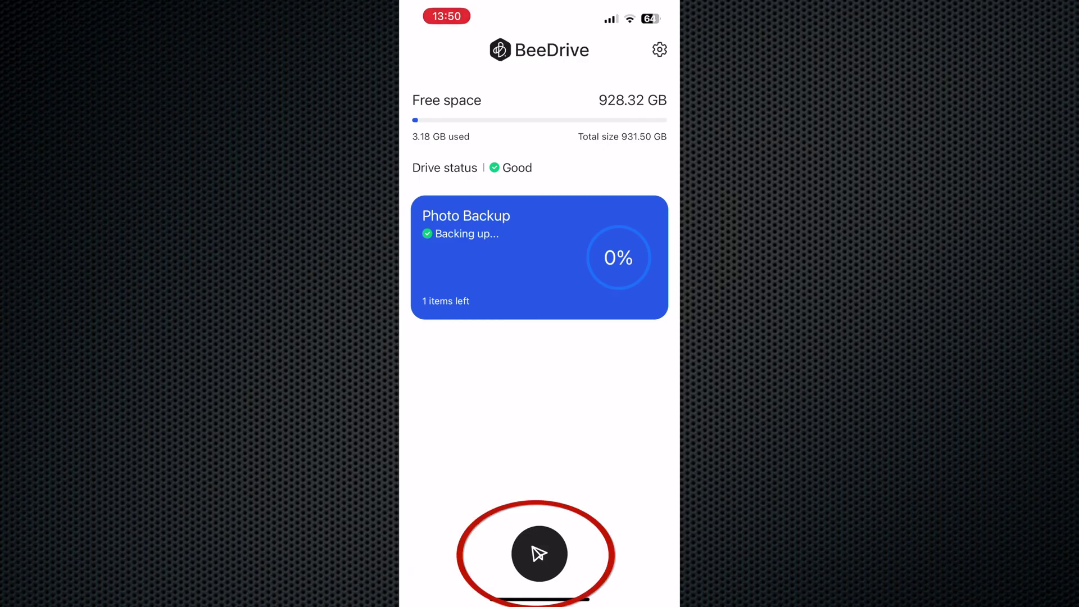
Send the grasshopper photo from the iPhone's Photos to BeeDrive using BeeDrop.
left_click(539, 553)
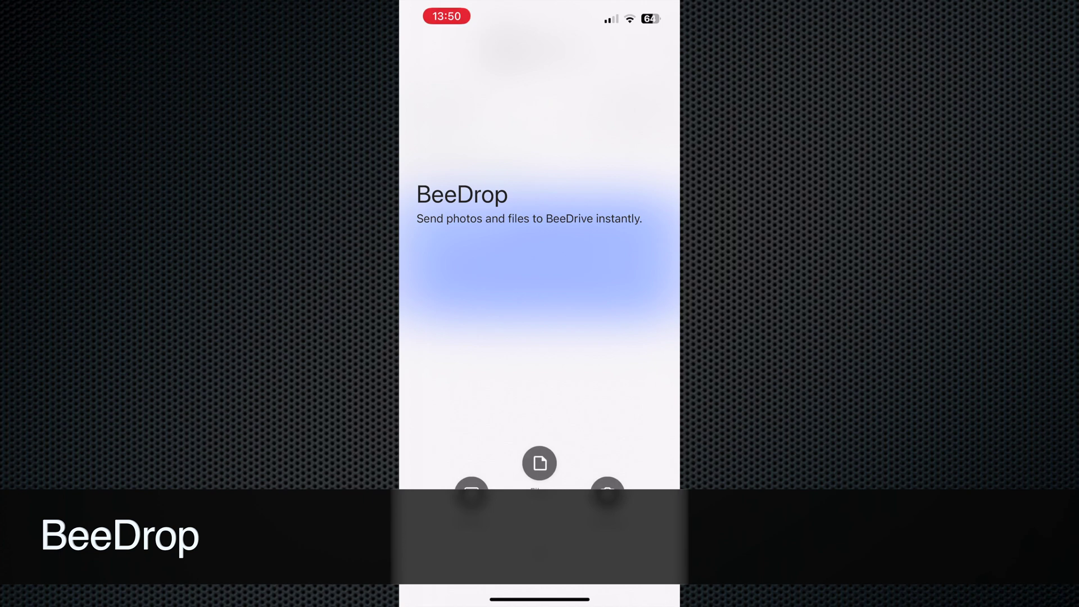
left_click(540, 554)
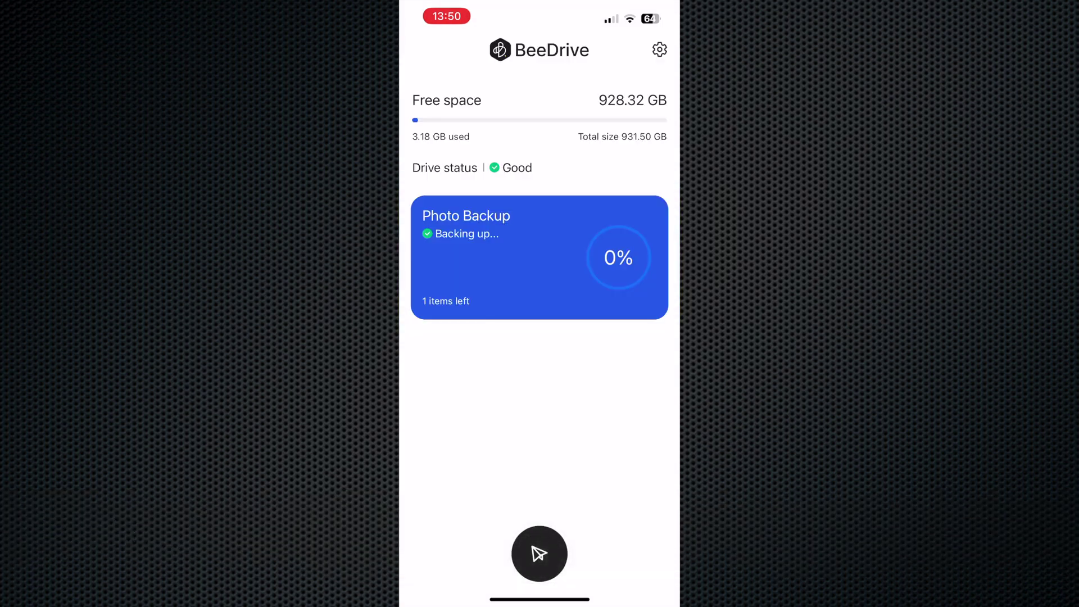
left_click(539, 553)
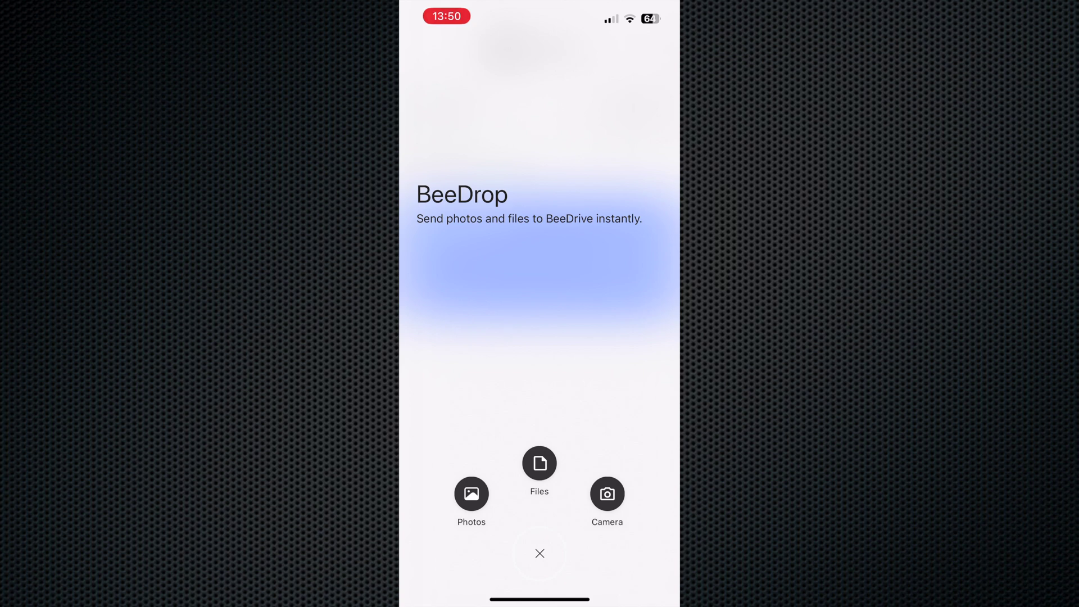
left_click(472, 493)
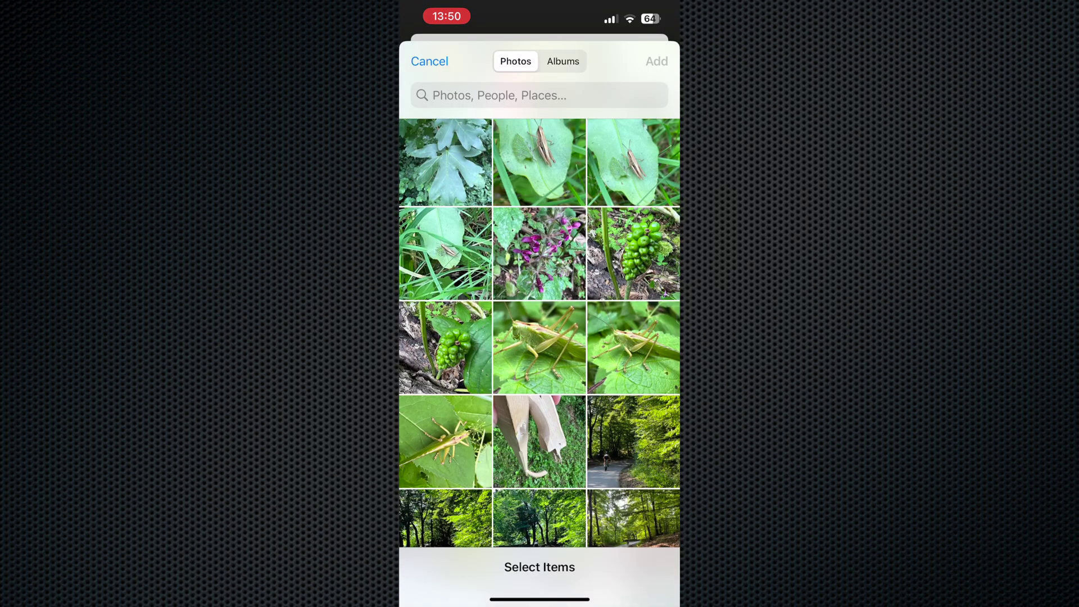
left_click(539, 347)
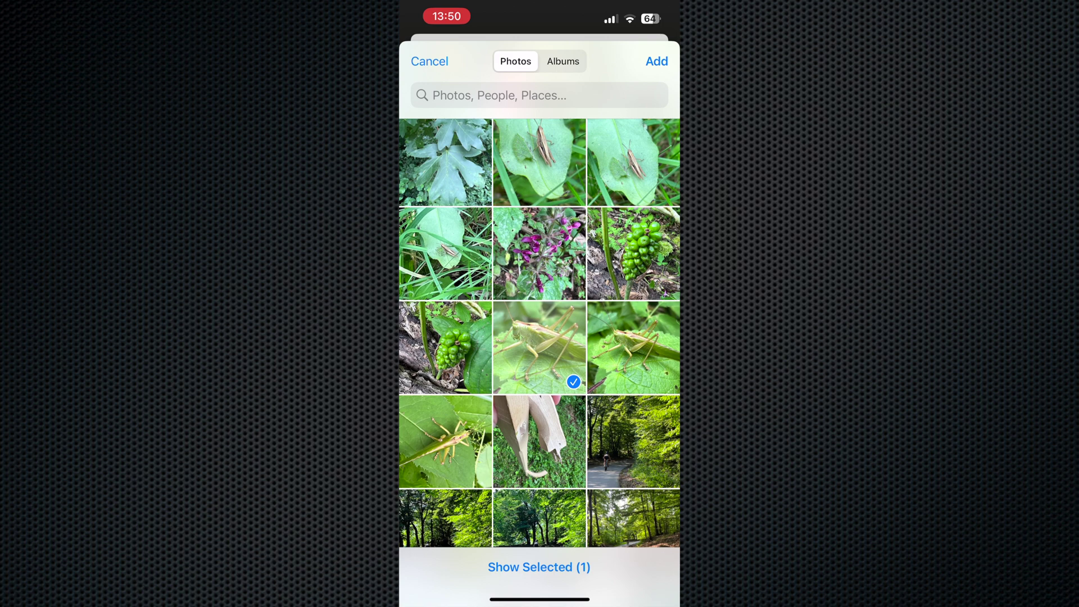
left_click(656, 61)
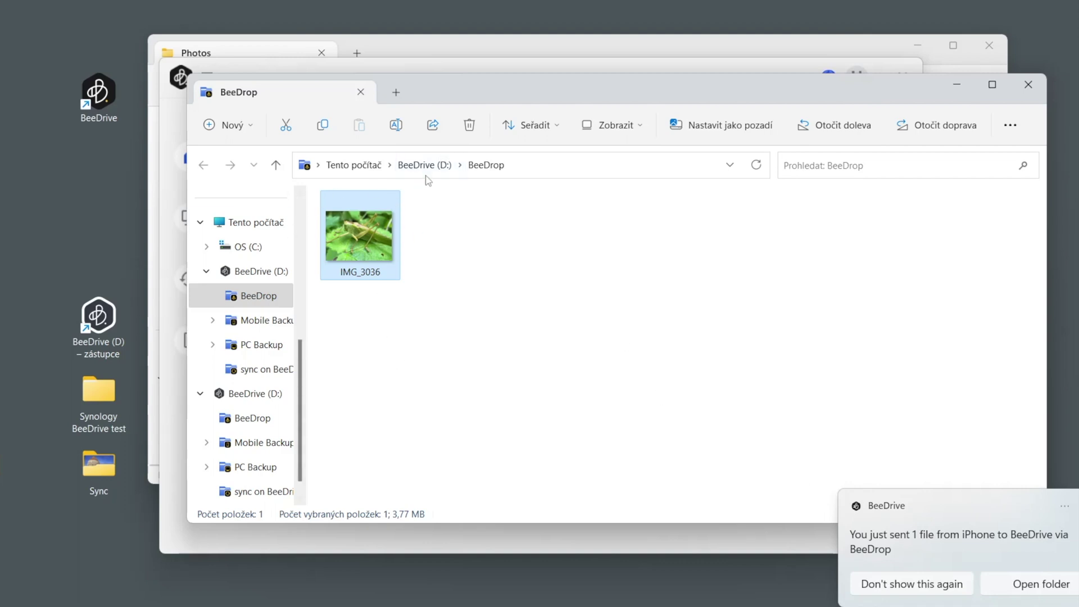
View the transferred photo IMG_3036, then close the viewer and the BeeDrop window.
double_click(370, 238)
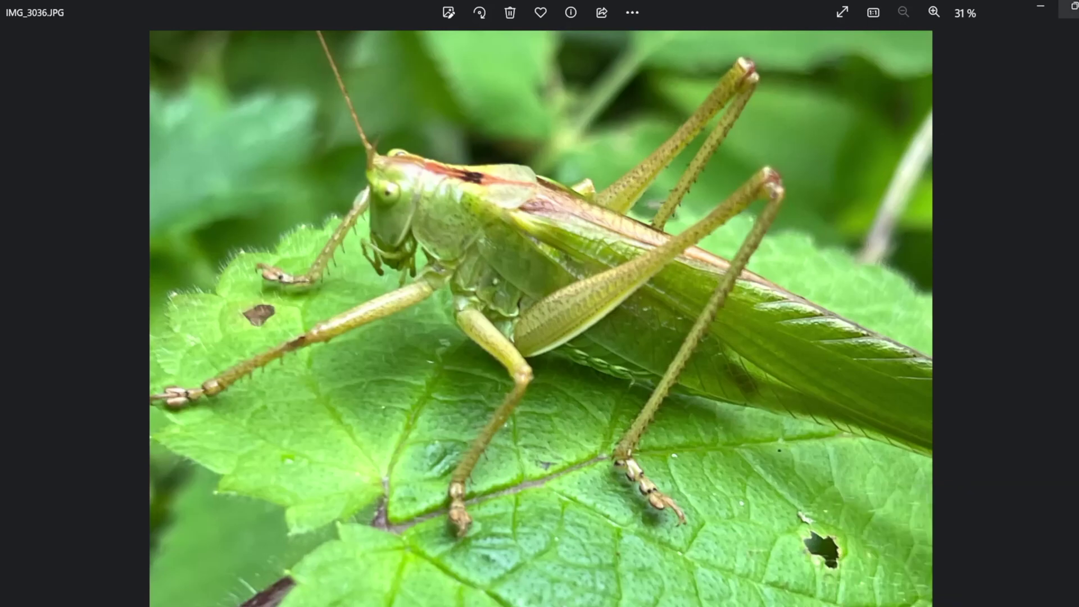
left_click(1071, 6)
left_click(1028, 84)
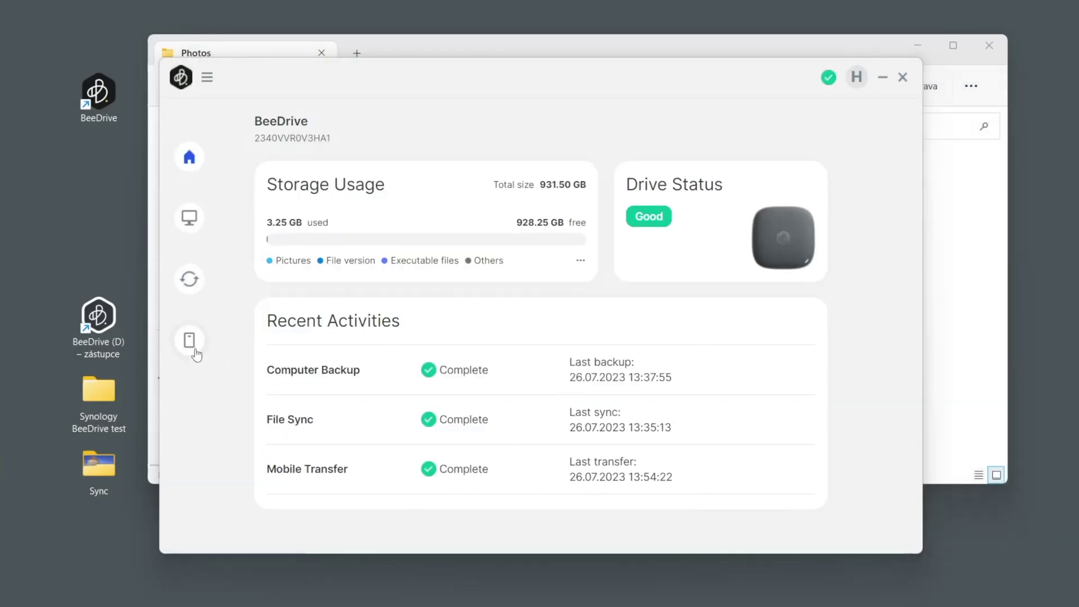
Reopen BeeDrive (D:) and browse into its BeeDrop folder holding IMG_3036.
left_click(191, 348)
double_click(98, 326)
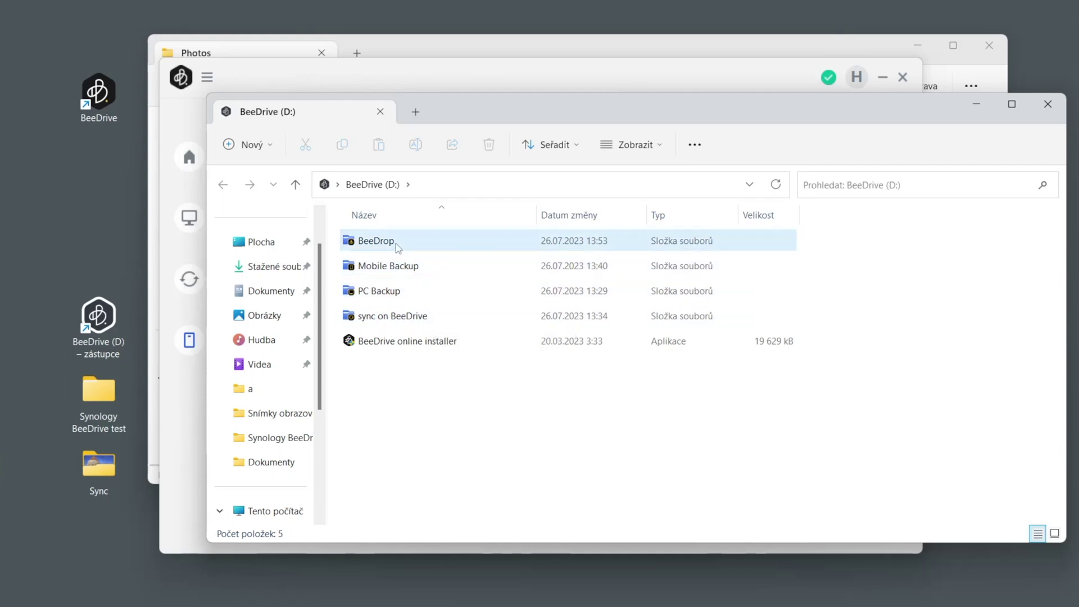
double_click(428, 245)
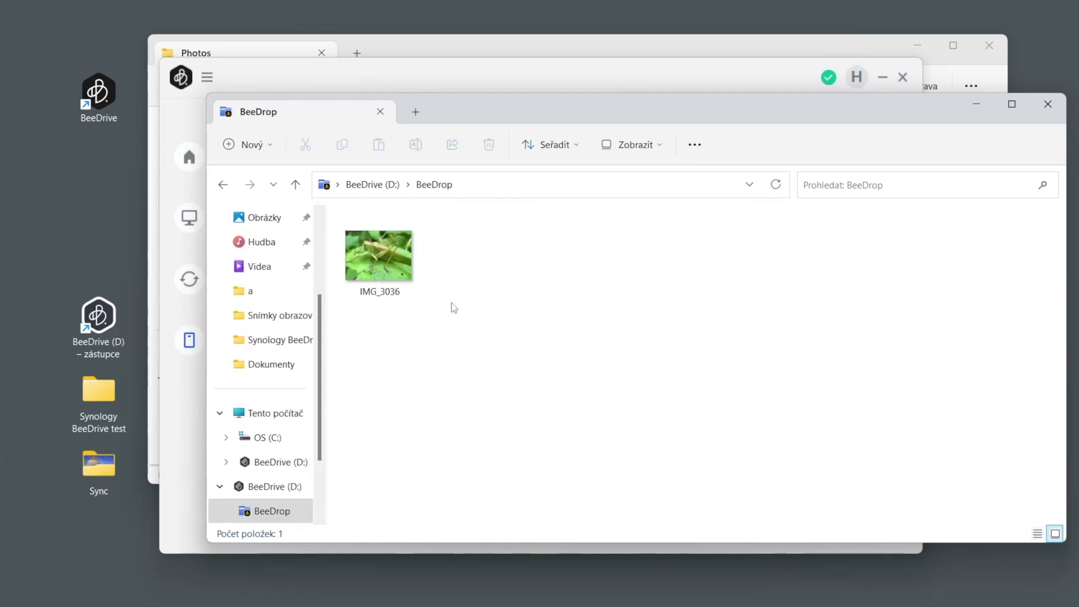